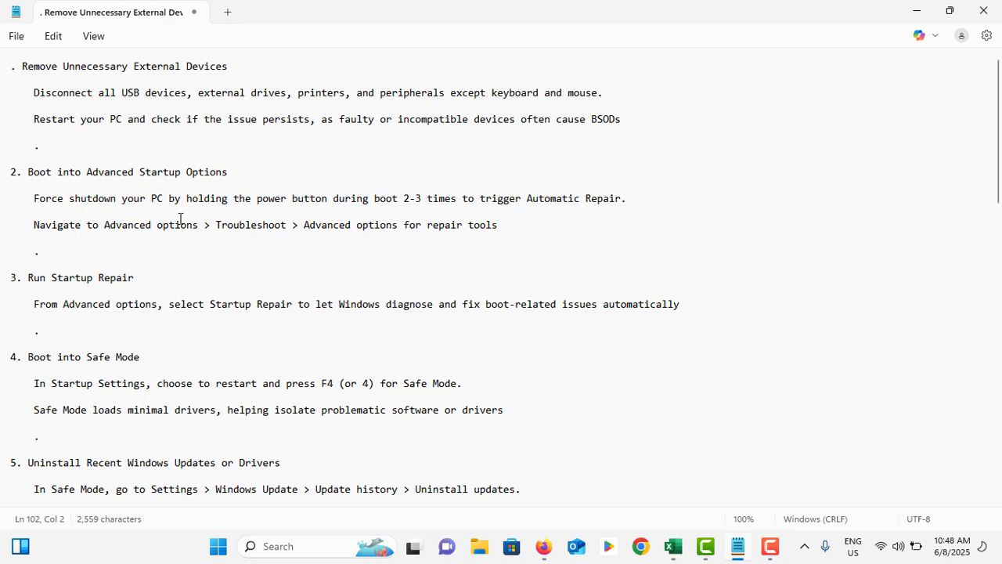
# - Read through the notes on Advanced Startup Options, Startup Repair and Safe Mode, highlighting the options to choose
pyautogui.click(103, 225)
pyautogui.moveTo(102, 225); pyautogui.dragTo(194, 227)
pyautogui.doubleClick(249, 226)
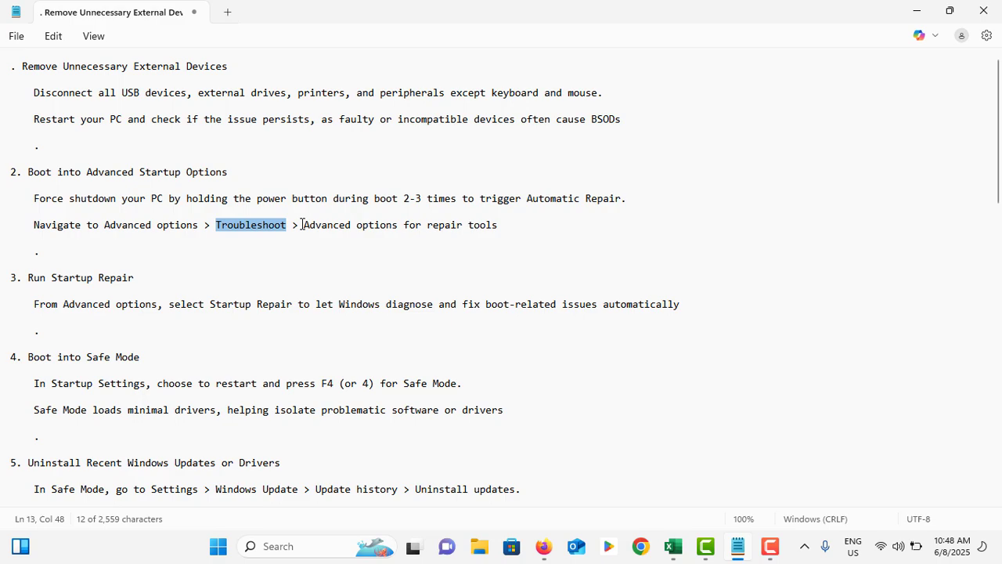
pyautogui.moveTo(304, 225); pyautogui.dragTo(510, 225)
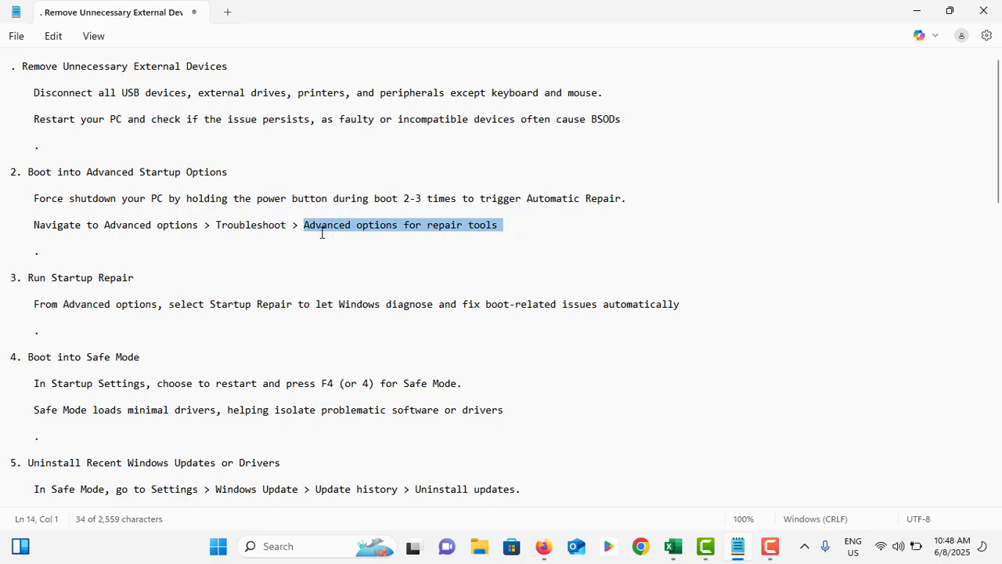
pyautogui.scroll(-1, 282, 227)
pyautogui.click(238, 227)
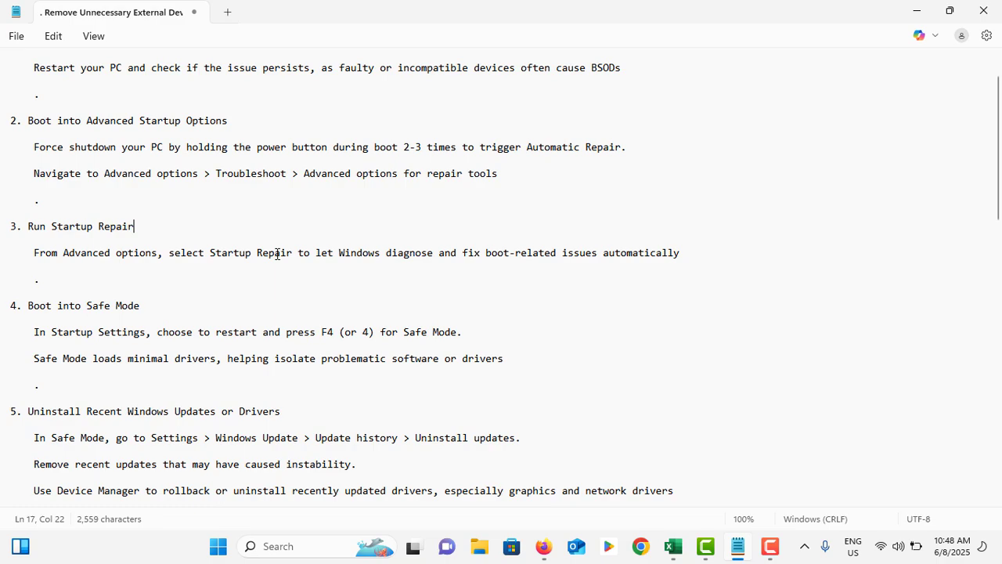
pyautogui.scroll(-1, 277, 254)
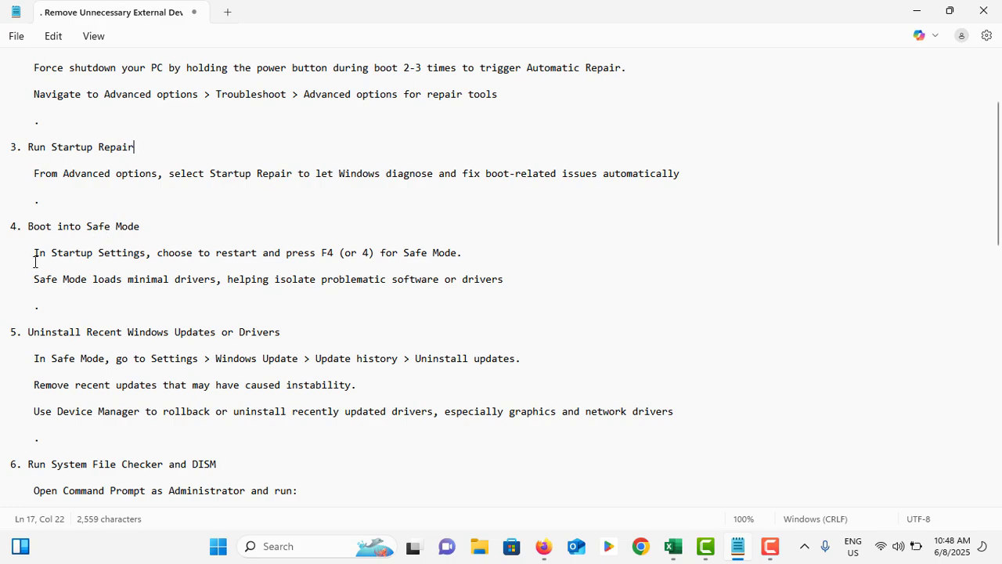
pyautogui.moveTo(52, 253); pyautogui.dragTo(116, 254)
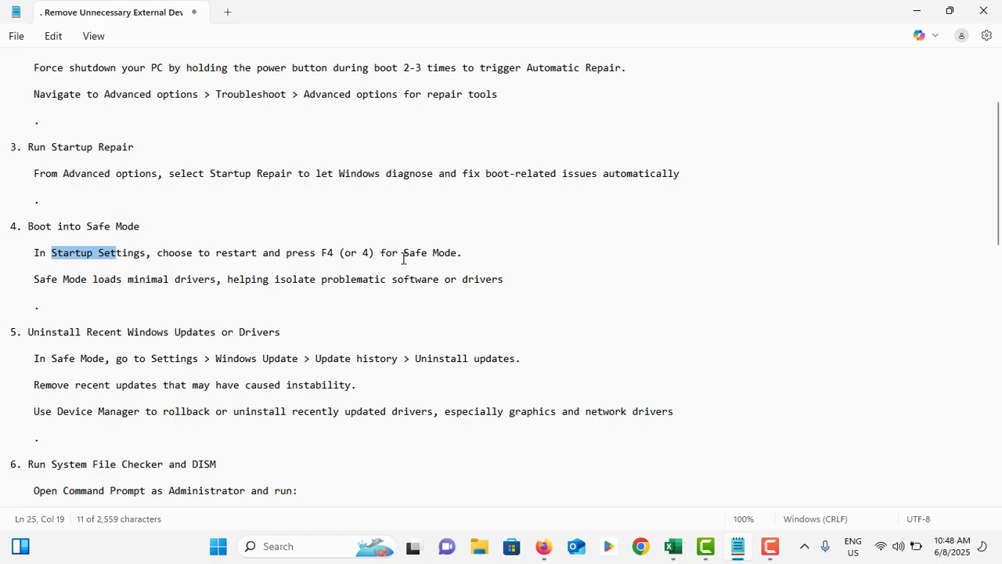
pyautogui.moveTo(403, 253); pyautogui.dragTo(485, 255)
pyautogui.click(294, 268)
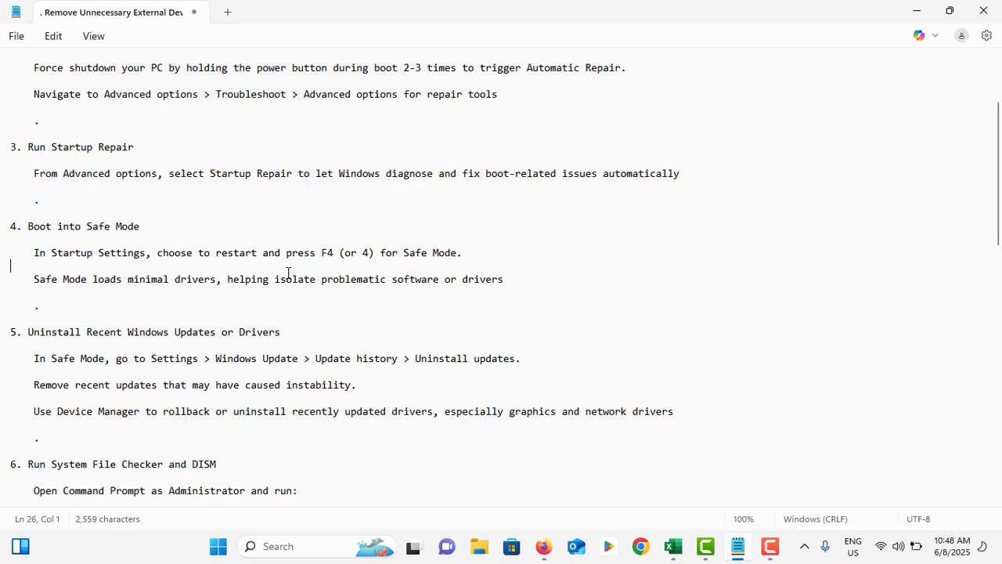
pyautogui.scroll(-1, 288, 272)
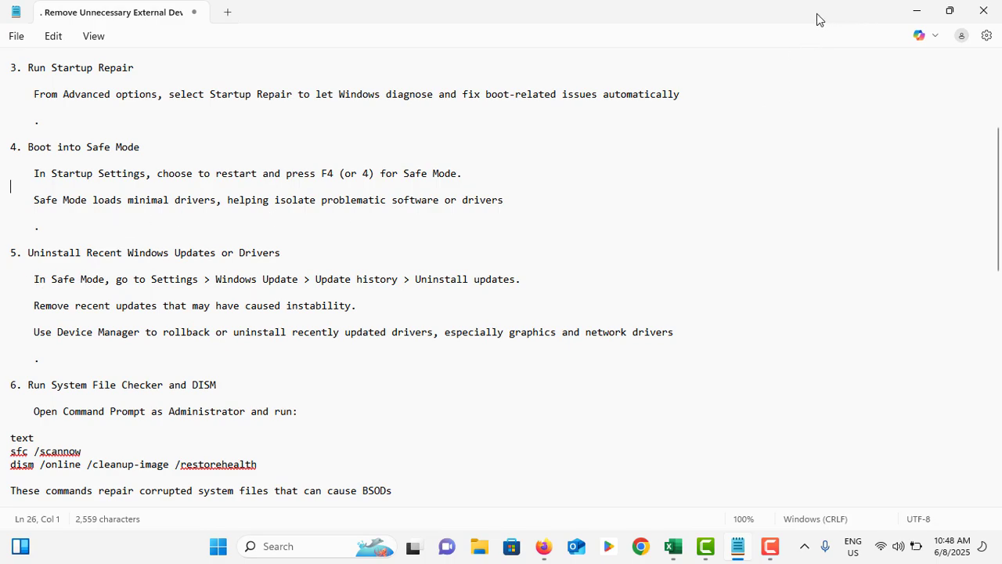
# - Open the Uninstall updates list from the Windows Update history in Settings
pyautogui.press('super+d')
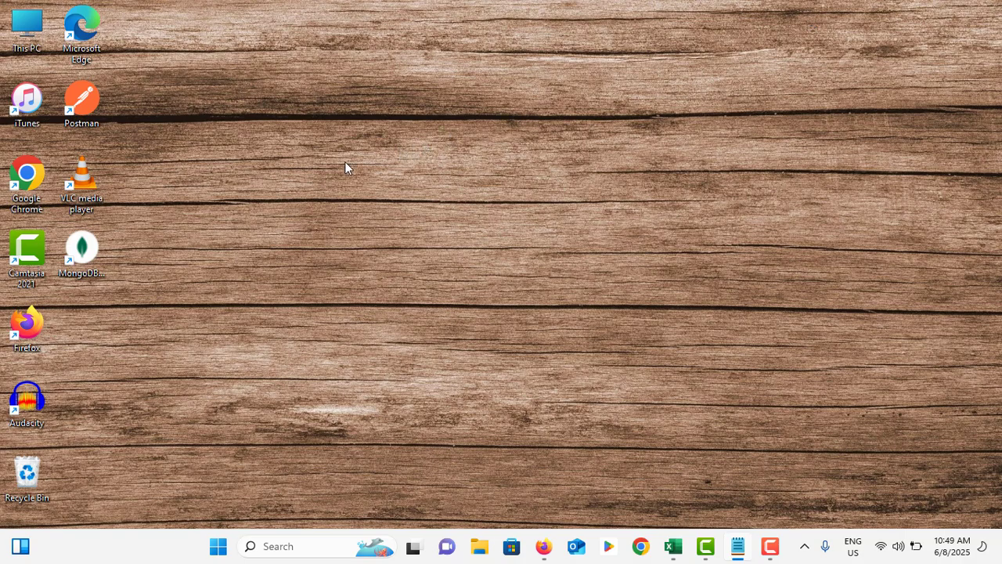
pyautogui.click(218, 546)
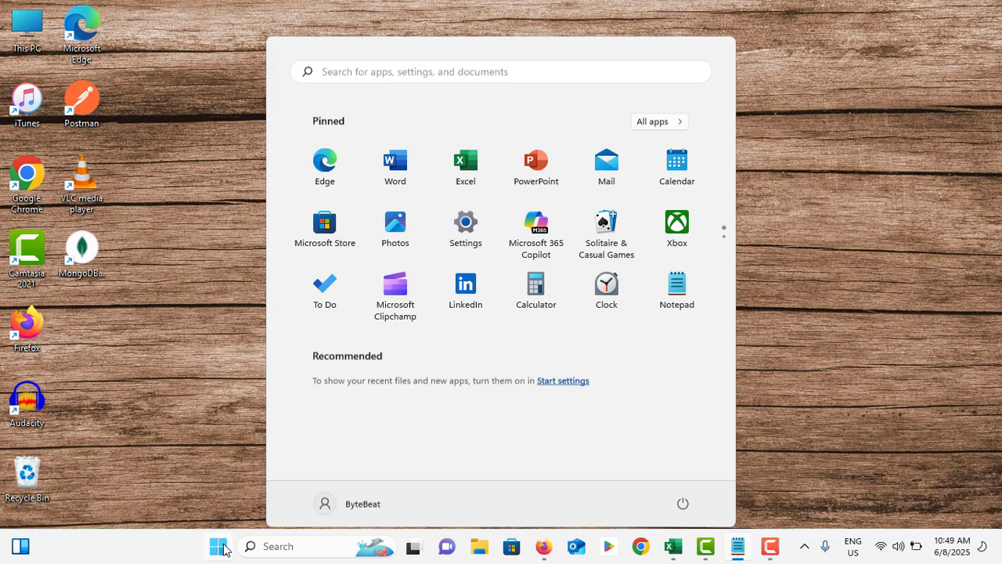
pyautogui.click(468, 222)
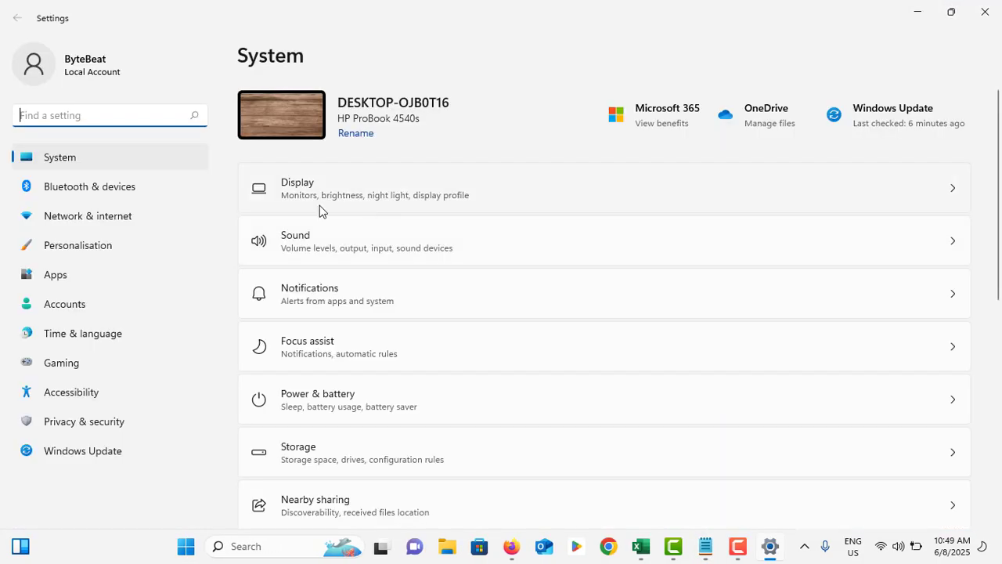
pyautogui.click(127, 454)
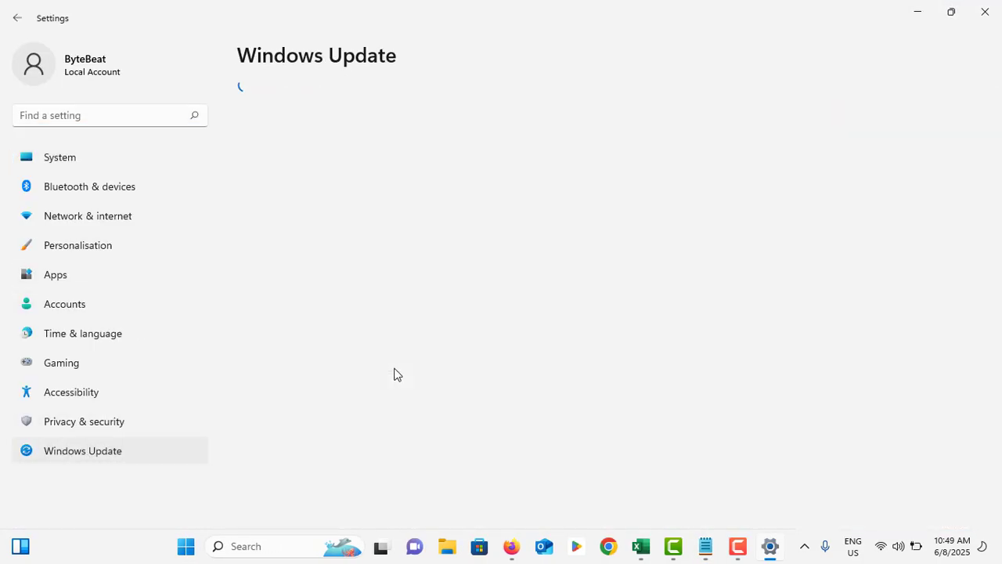
pyautogui.click(339, 268)
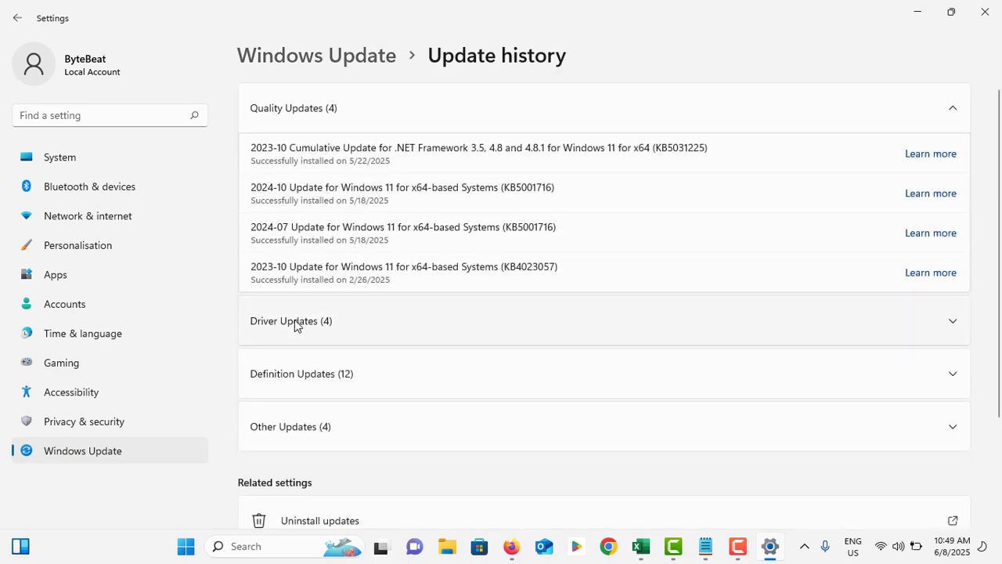
pyautogui.scroll(-3, 307, 462)
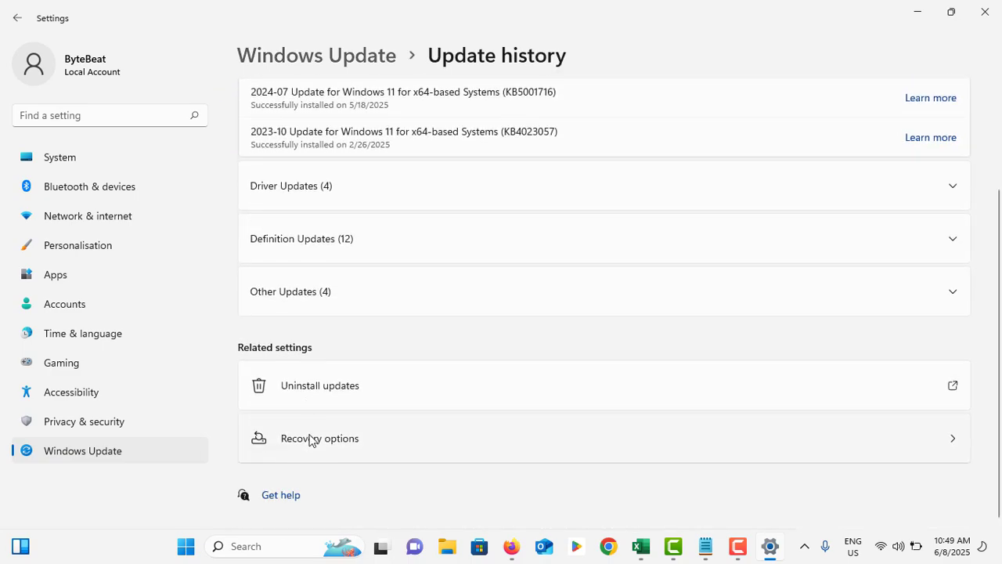
pyautogui.click(342, 397)
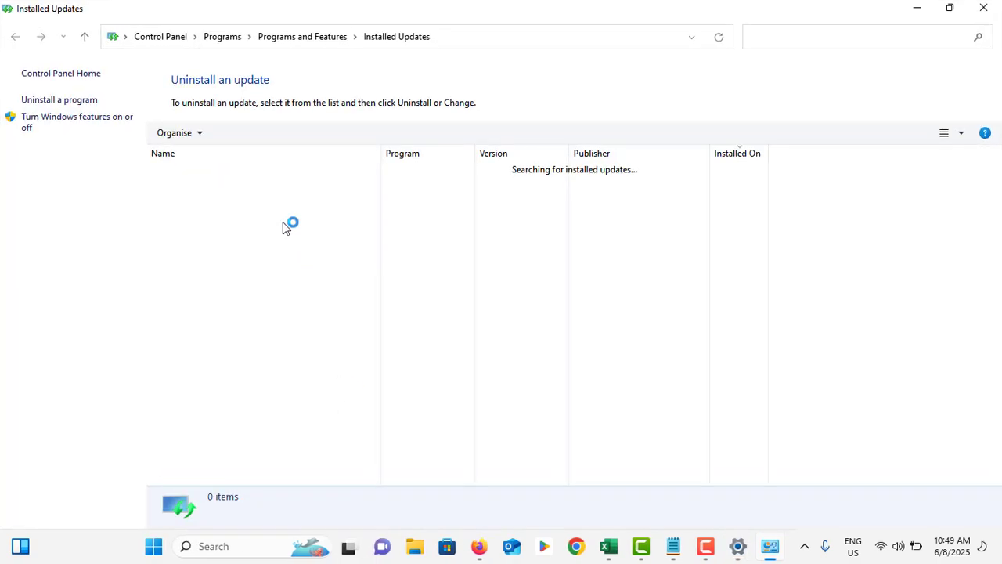
# - Inspect the installed Windows update KB5004342 and the Servicing Stack entry, and close Installed Updates and Settings
pyautogui.click(249, 188)
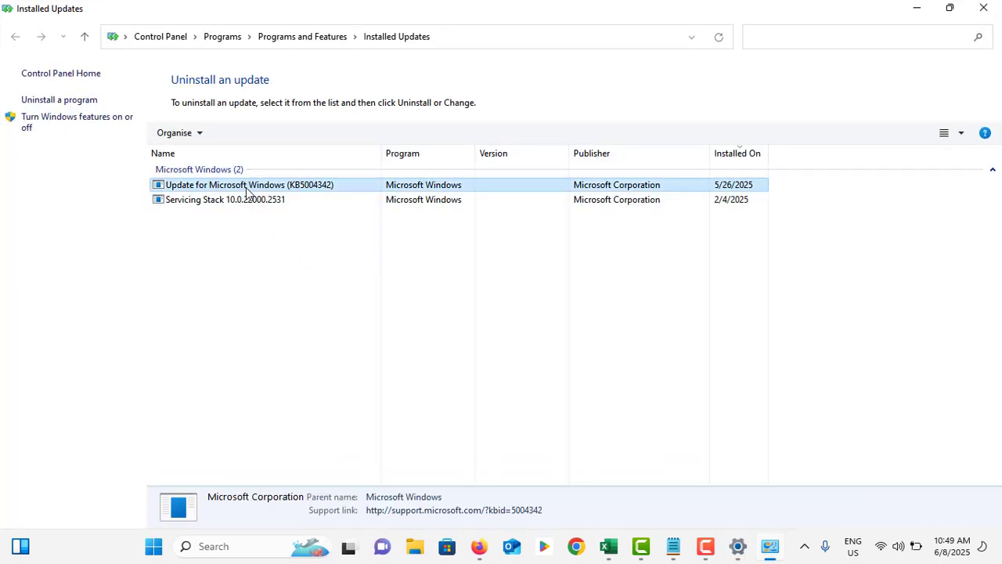
pyautogui.click(247, 201)
pyautogui.click(246, 188)
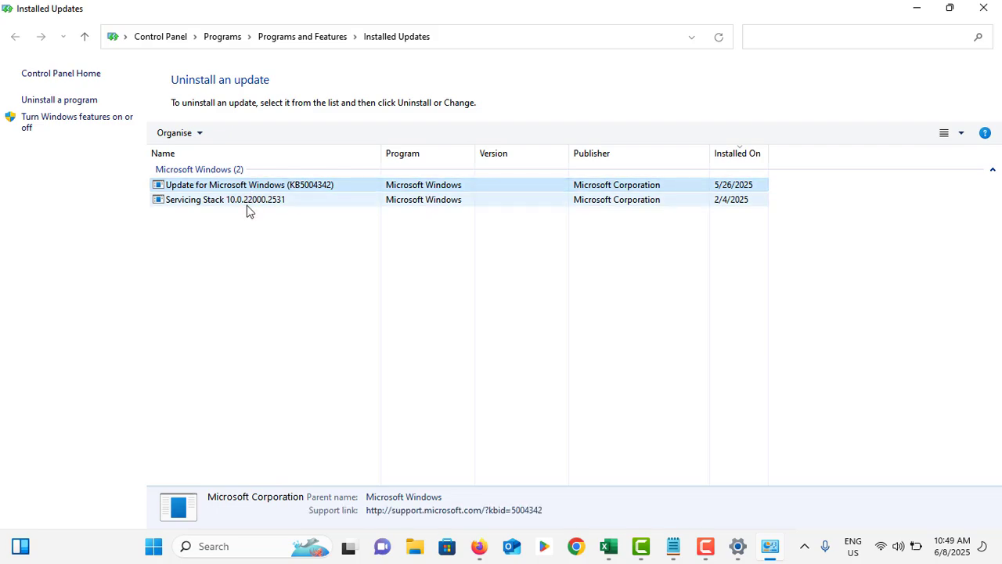
pyautogui.click(249, 201)
pyautogui.click(249, 188)
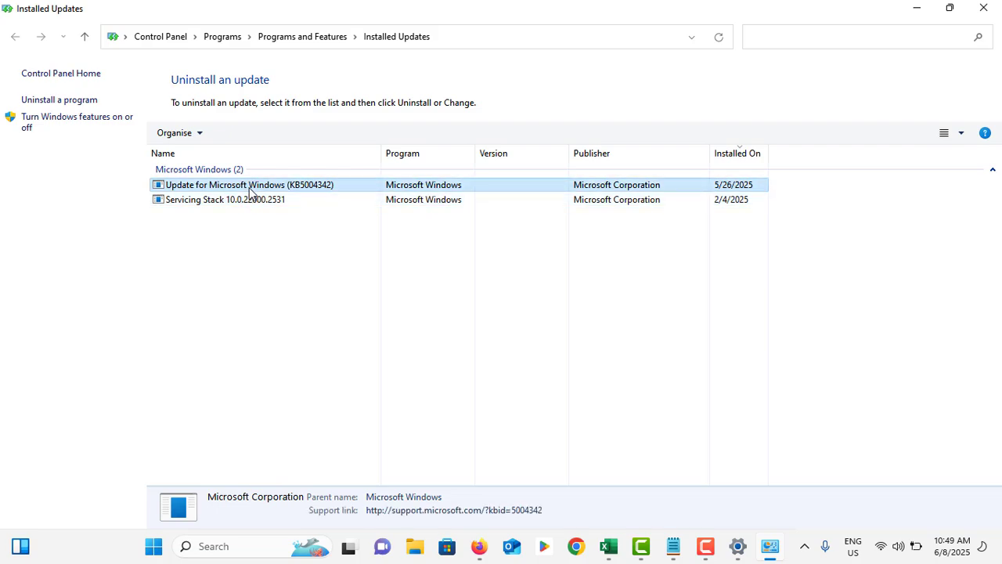
pyautogui.click(249, 201)
pyautogui.click(249, 188)
pyautogui.click(249, 201)
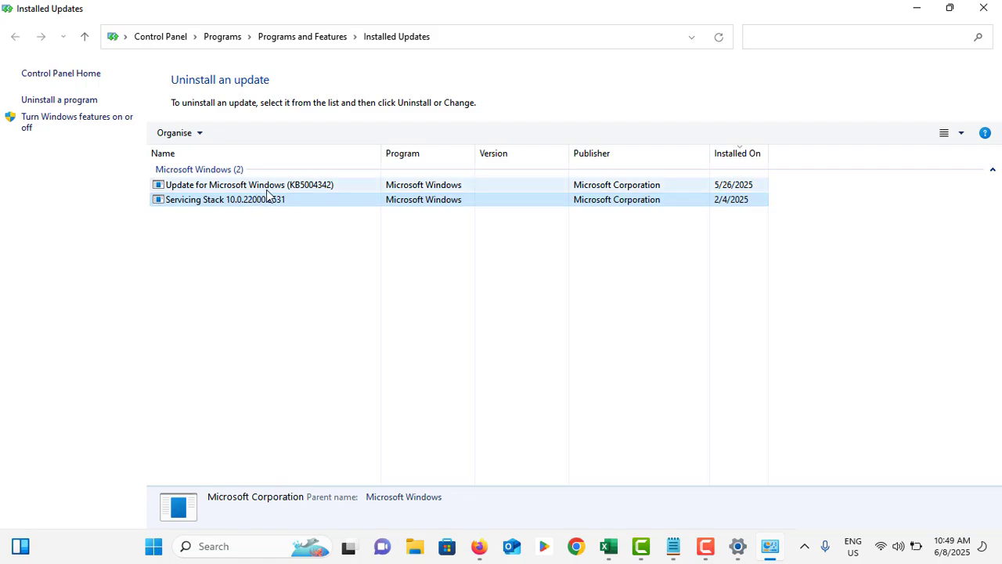
pyautogui.click(266, 189)
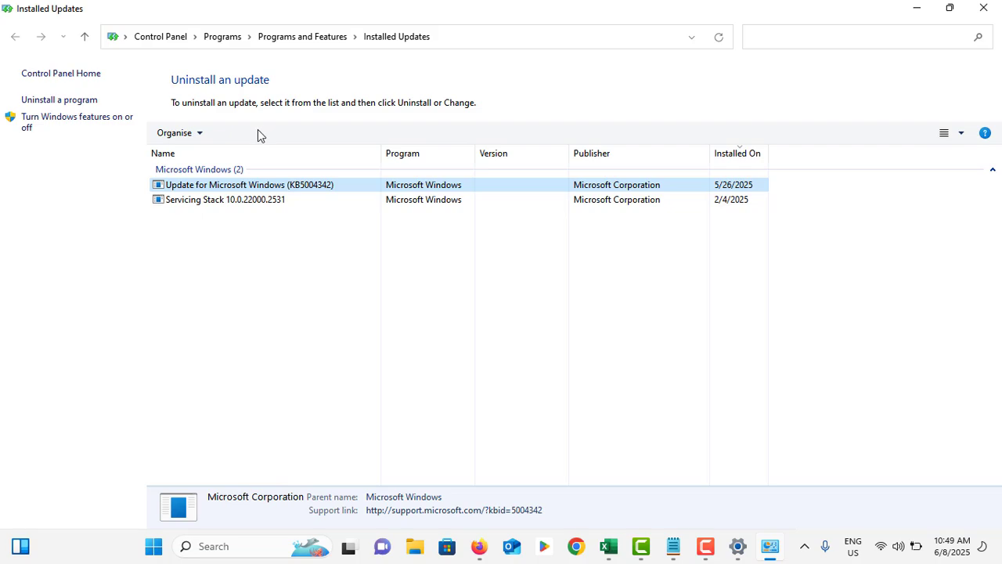
pyautogui.click(978, 8)
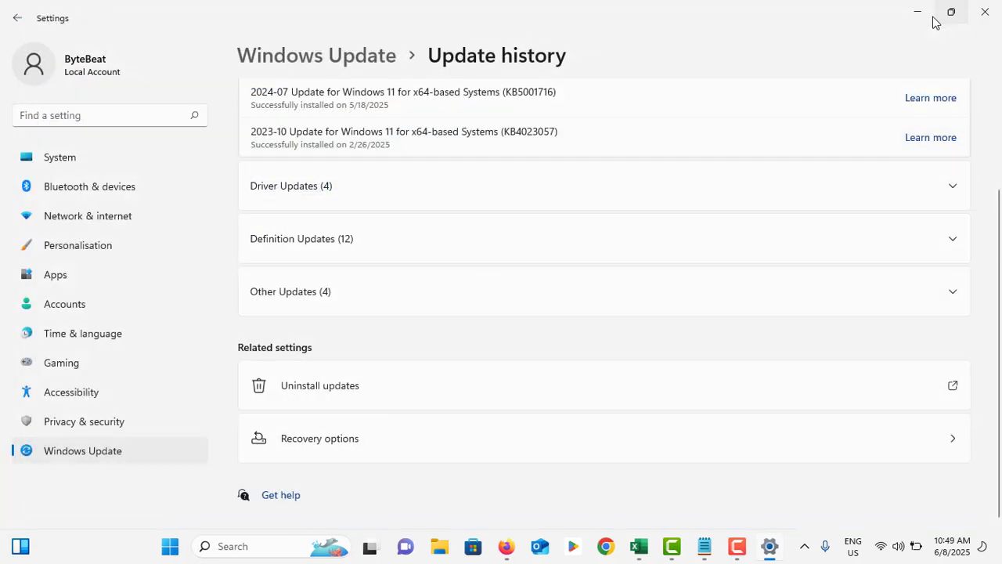
pyautogui.click(982, 17)
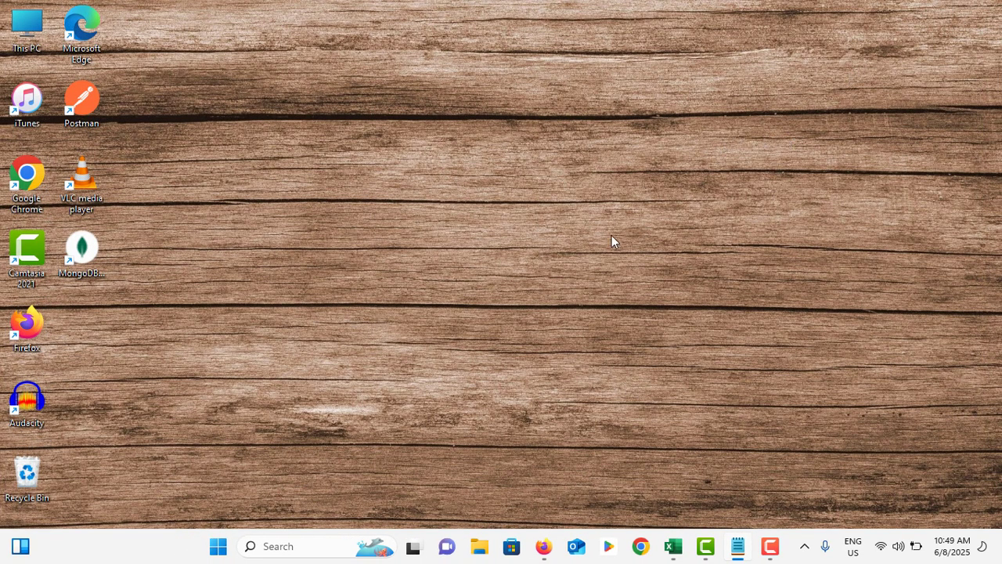
# - Search Windows for Command Prompt and run it as administrator
pyautogui.click(309, 551)
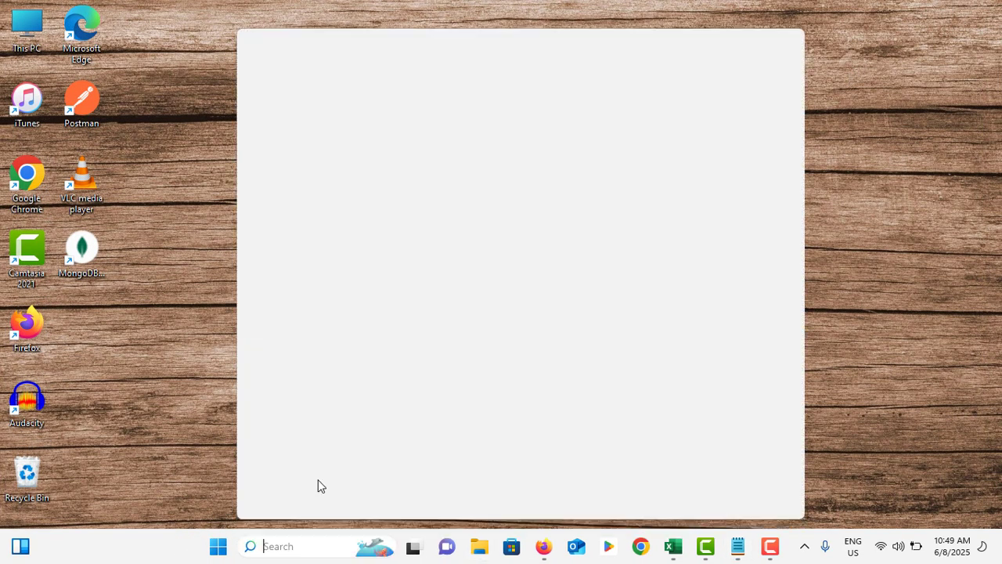
pyautogui.write('comm')
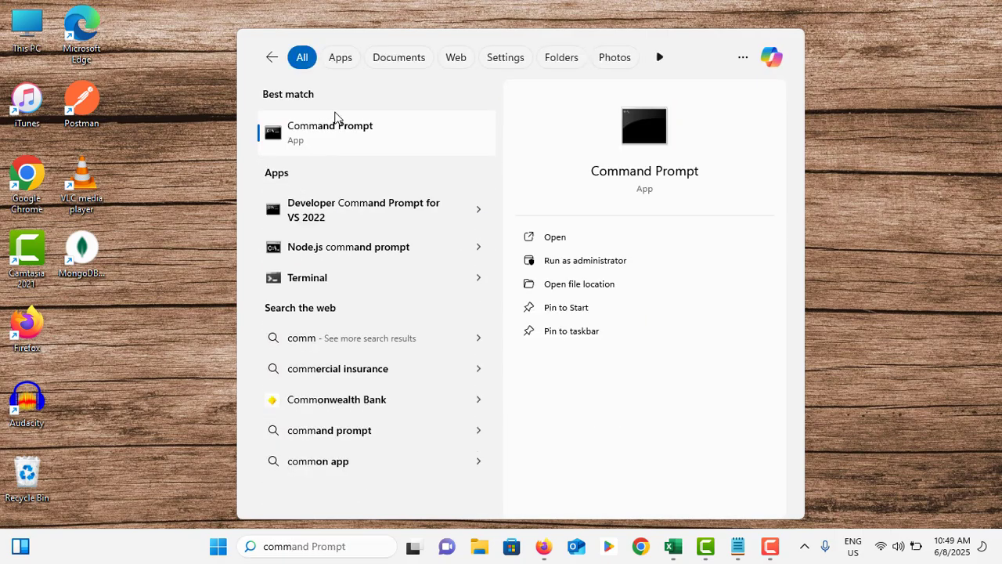
pyautogui.rightClick(342, 125)
pyautogui.click(375, 132)
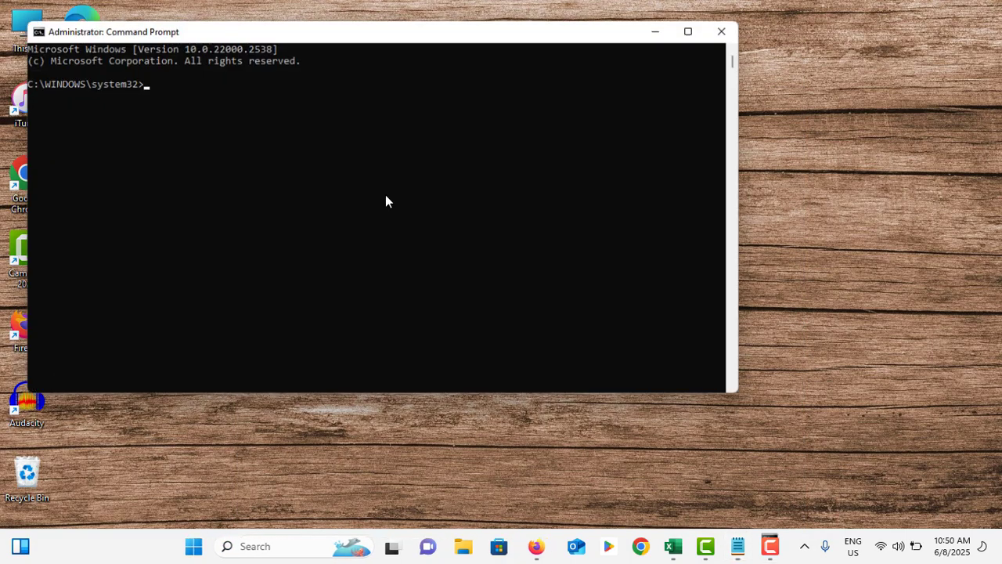
pyautogui.click(310, 178)
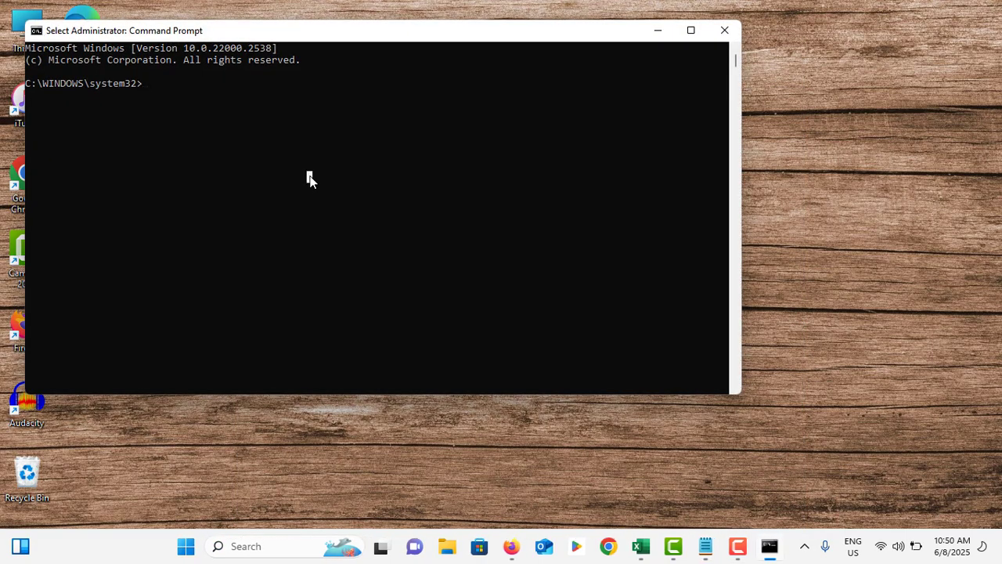
# - Enter sfc /scannow at the administrator prompt and clear the line without running it
pyautogui.write('sfc')
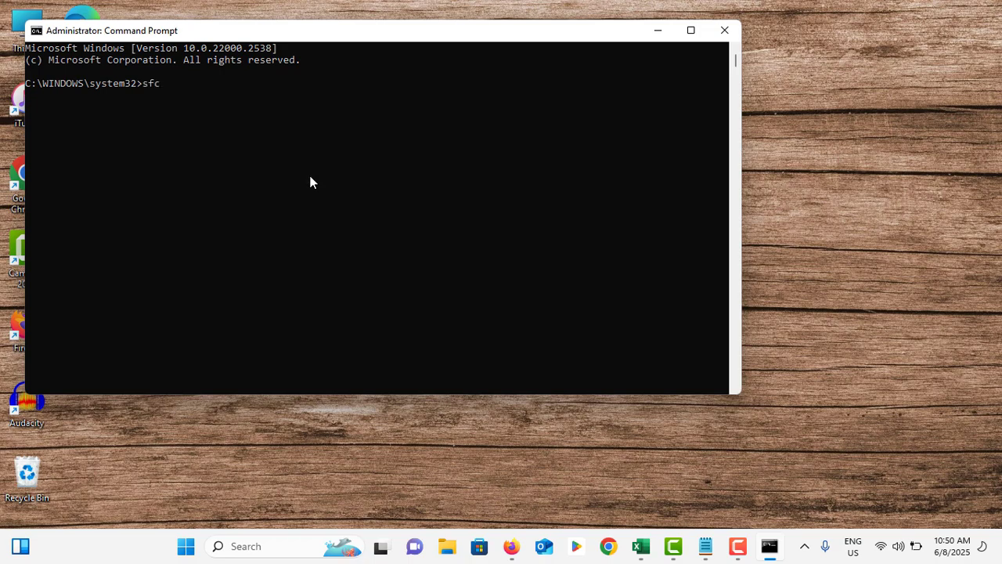
pyautogui.write(' /')
pyautogui.write('sc')
pyautogui.write('annow')
pyautogui.press('BackSpace')
pyautogui.press('BackSpace')
pyautogui.press('BackSpace')
pyautogui.press('BackSpace')
pyautogui.press('BackSpace')
pyautogui.press('BackSpace')
pyautogui.press('BackSpace')
pyautogui.press('BackSpace')
pyautogui.press('BackSpace')
pyautogui.press('BackSpace')
pyautogui.press('BackSpace')
pyautogui.press('BackSpace')
# - Enter dism /online /cleanup-image /restorehealth at the administrator prompt and close Command Prompt
pyautogui.write('dism /onl;ine')
pyautogui.press('BackSpace')
pyautogui.press('BackSpace')
pyautogui.press('BackSpace')
pyautogui.press('BackSpace')
pyautogui.write('ine /cleanup-ima')
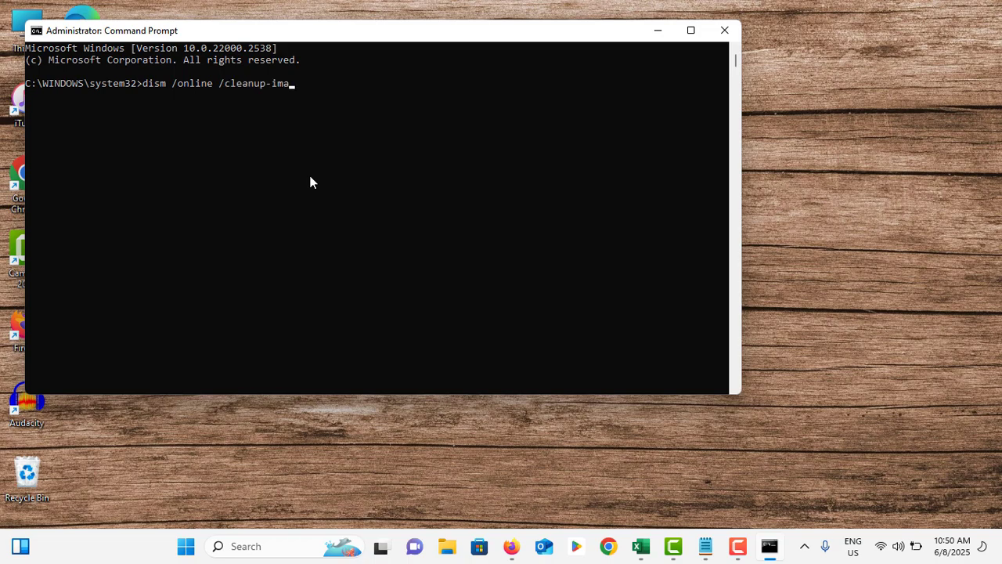
pyautogui.write('ge /restorehealth')
pyautogui.click(724, 30)
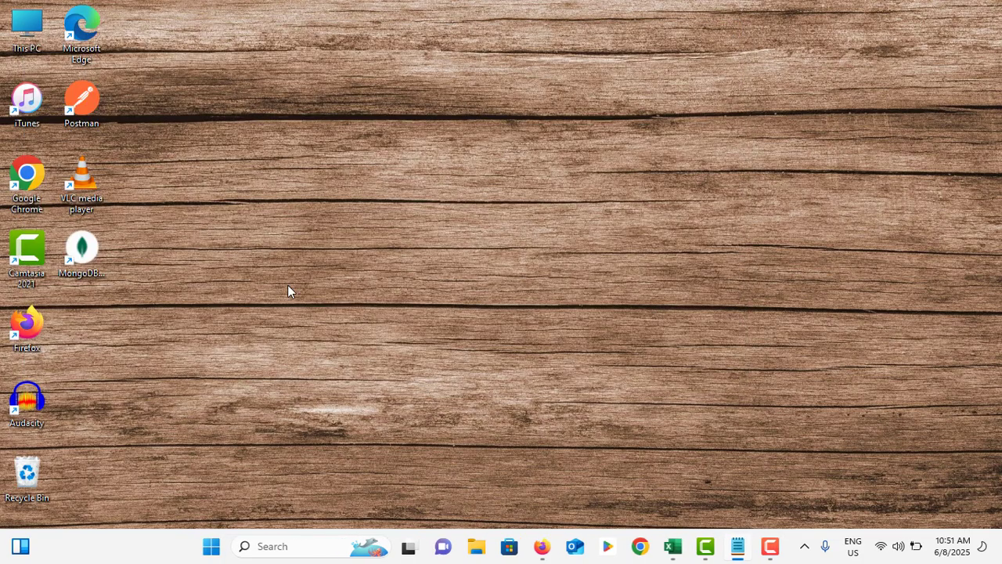
# - Open Windows Memory Diagnostic to view its memory check options, and close it without starting a check
pyautogui.click(304, 545)
pyautogui.write('memo')
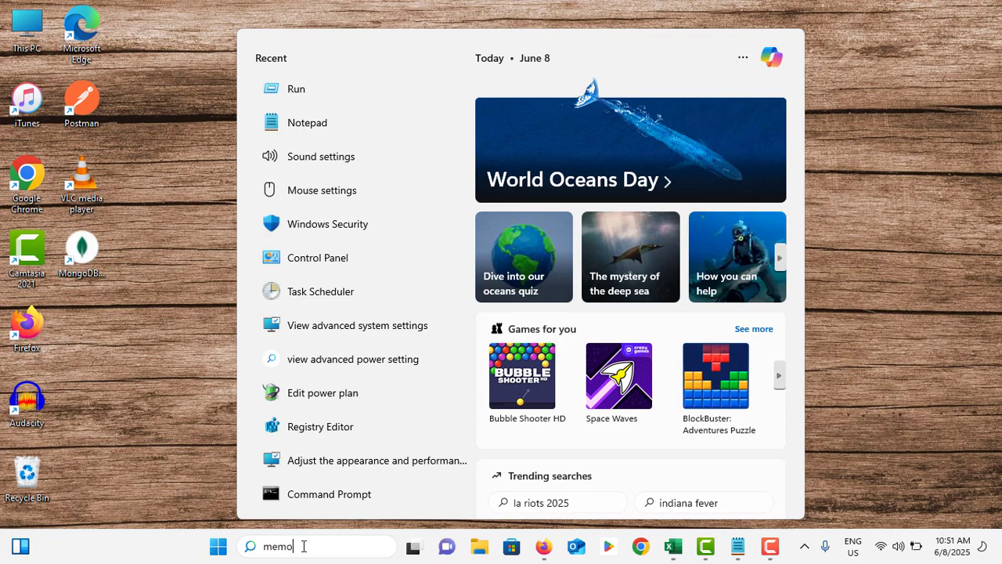
pyautogui.write('ry d')
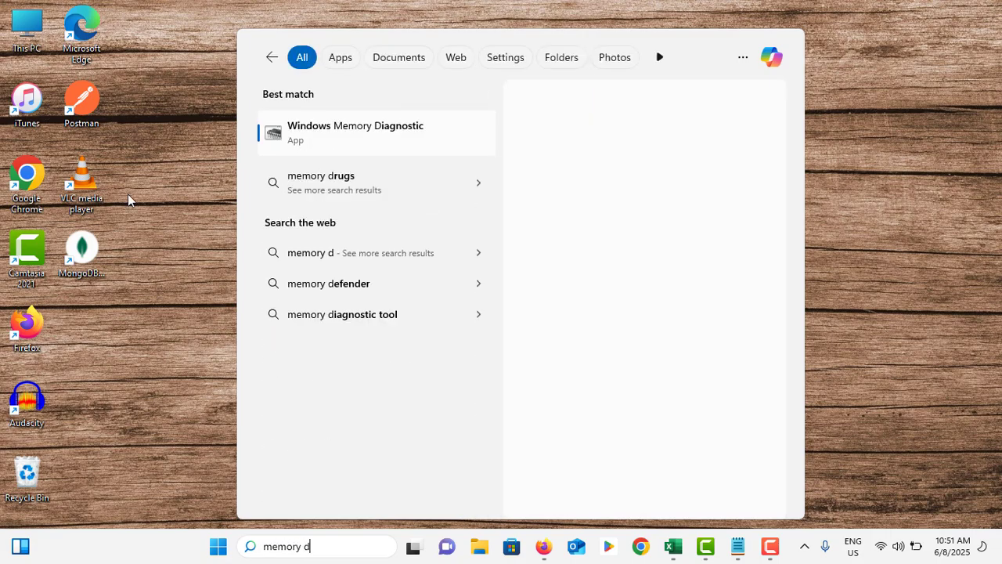
pyautogui.click(365, 131)
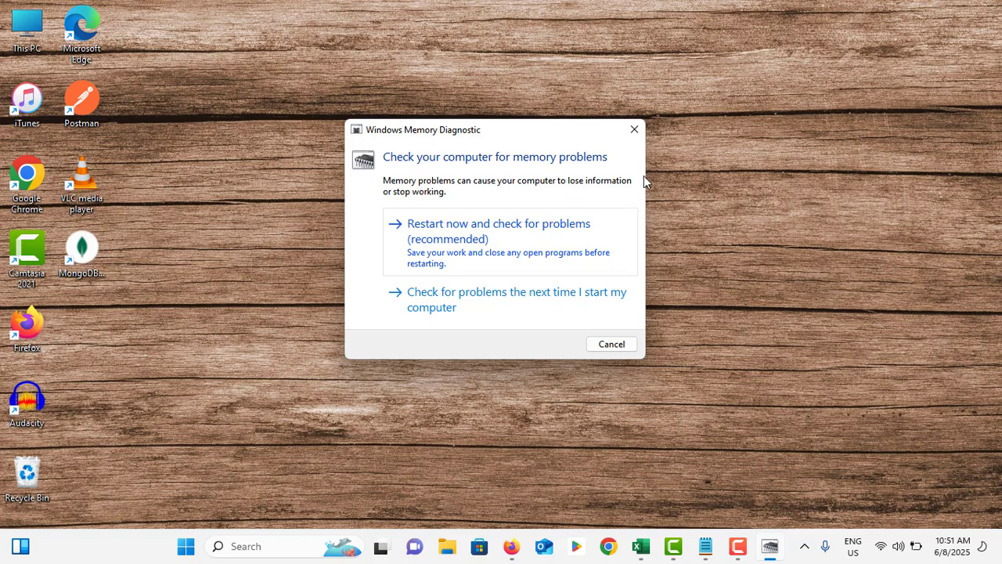
pyautogui.click(643, 134)
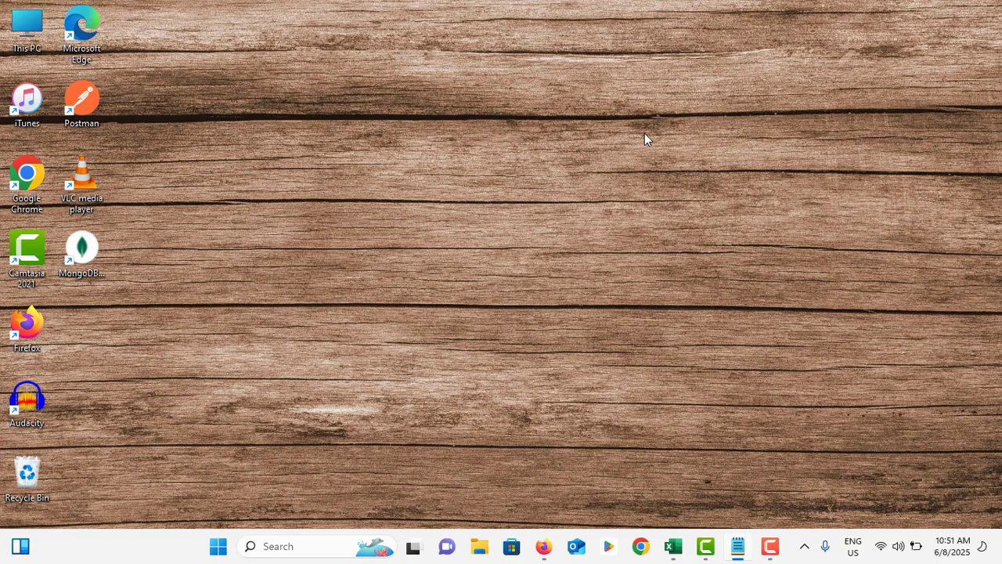
# - Search Windows for Command Prompt and run it as administrator
pyautogui.click(262, 546)
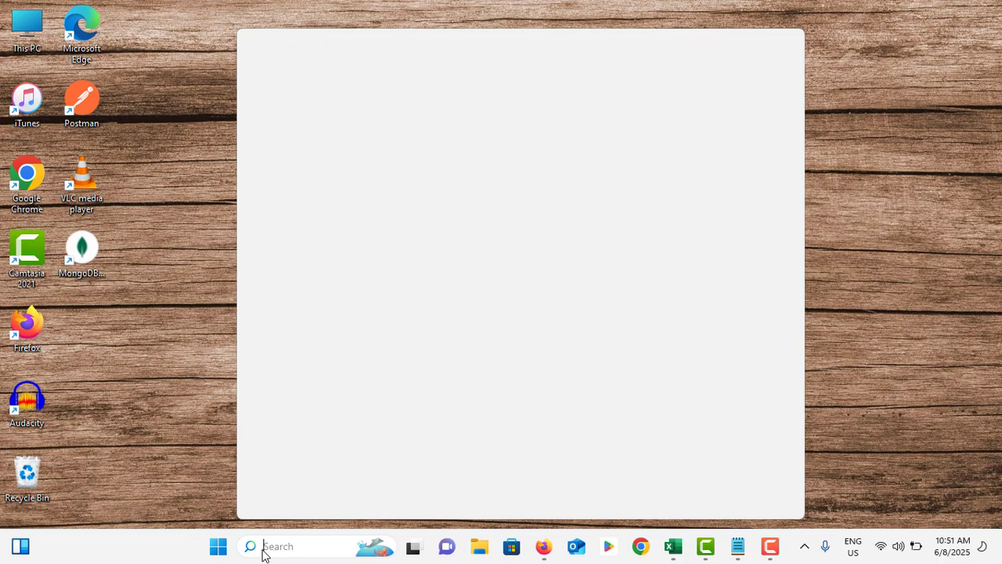
pyautogui.write('comm')
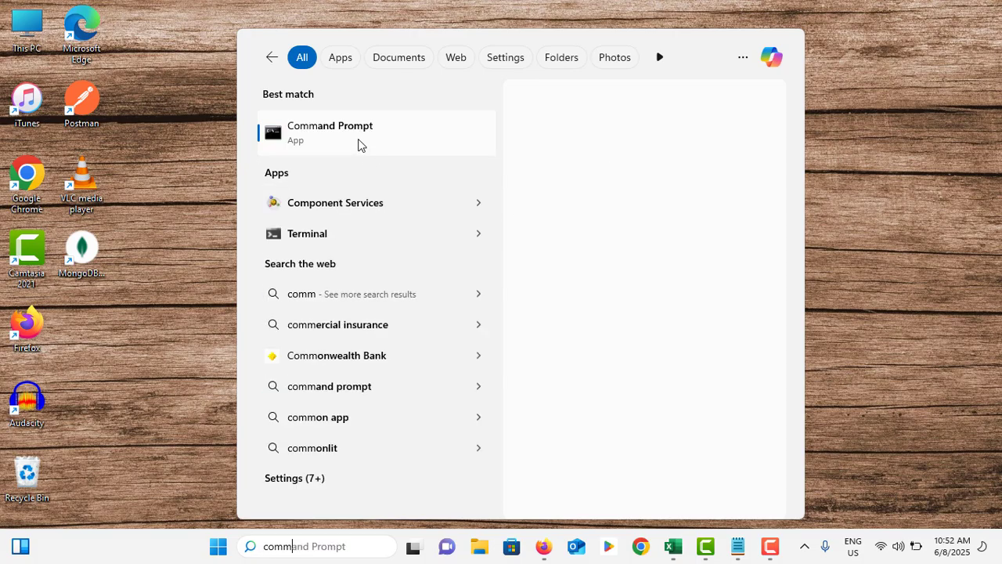
pyautogui.rightClick(362, 134)
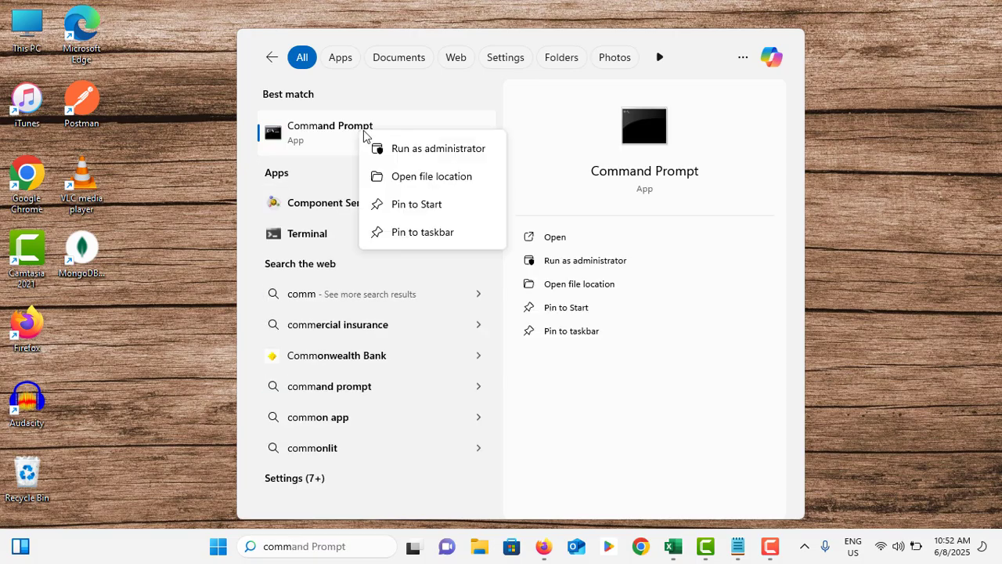
pyautogui.click(402, 148)
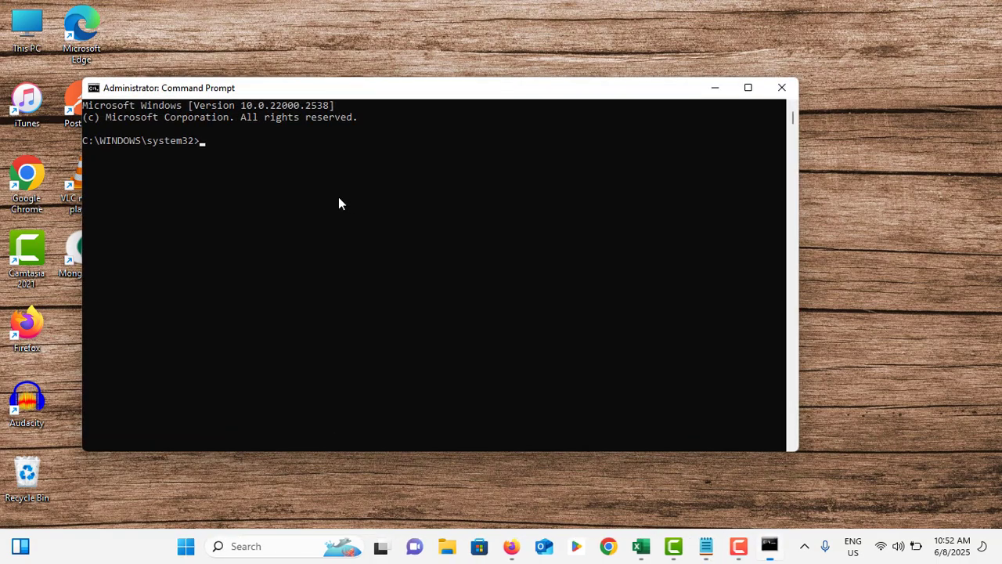
# - Enter chkdsk /f /r at the administrator prompt and close Command Prompt
pyautogui.write('chkds')
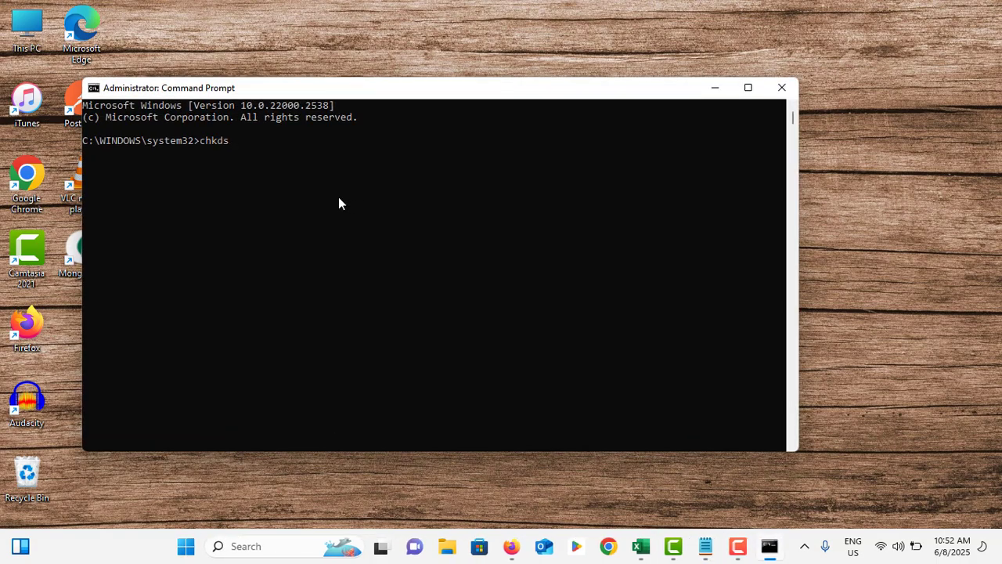
pyautogui.write('k /f /r')
pyautogui.click(780, 88)
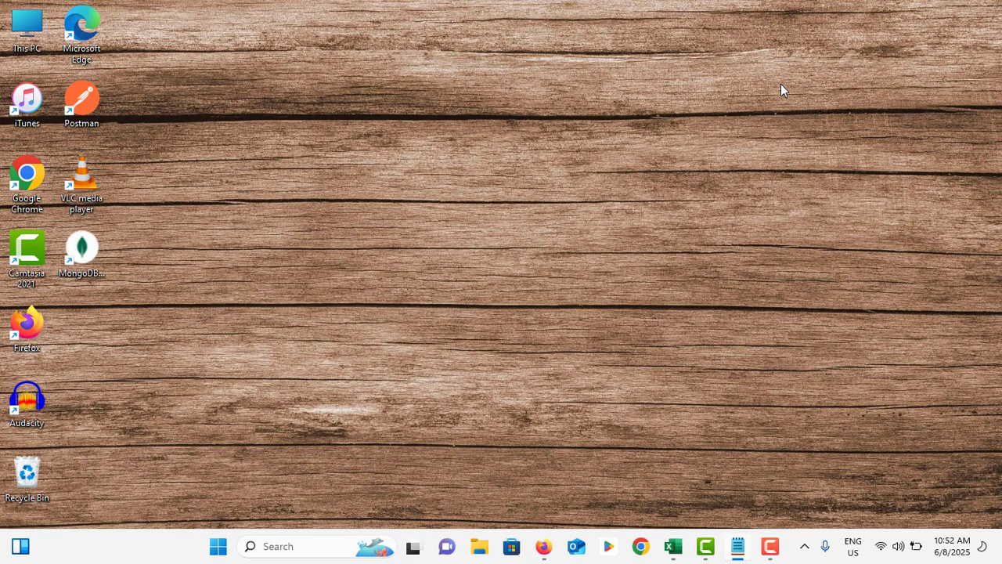
# - View the scan options under Virus & threat protection through the Privacy & security settings, and close Windows Security and Settings
pyautogui.click(218, 546)
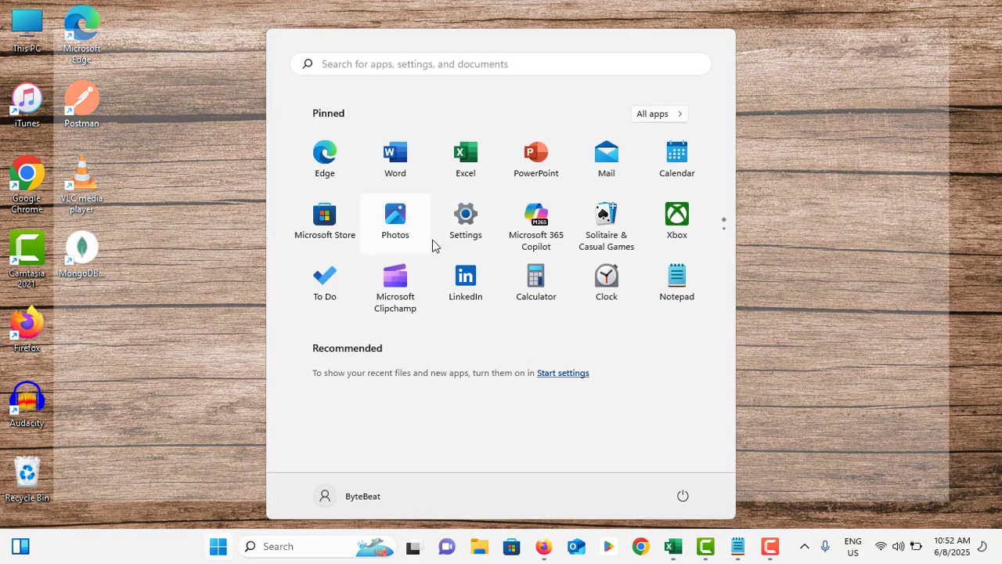
pyautogui.click(447, 235)
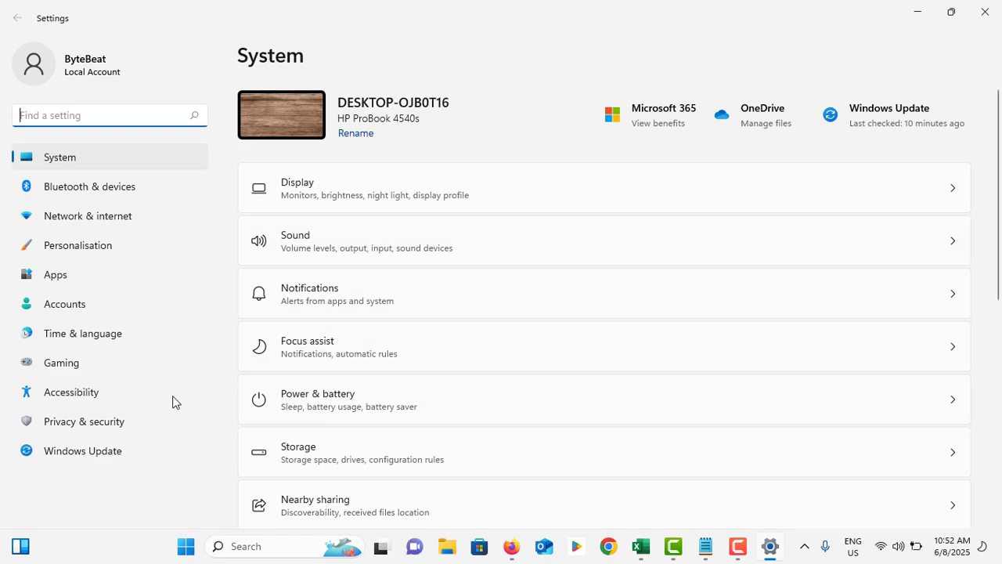
pyautogui.click(110, 425)
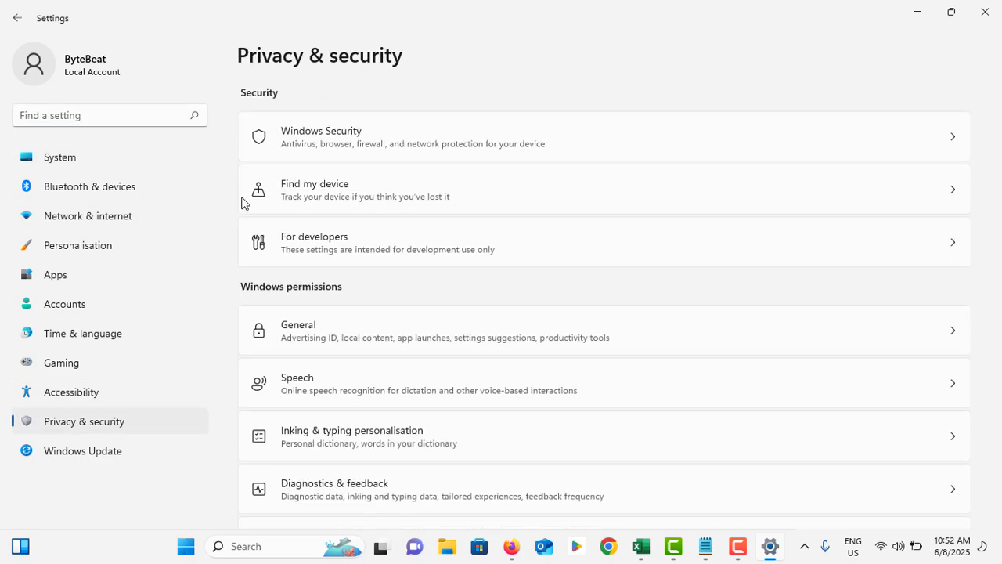
pyautogui.click(365, 140)
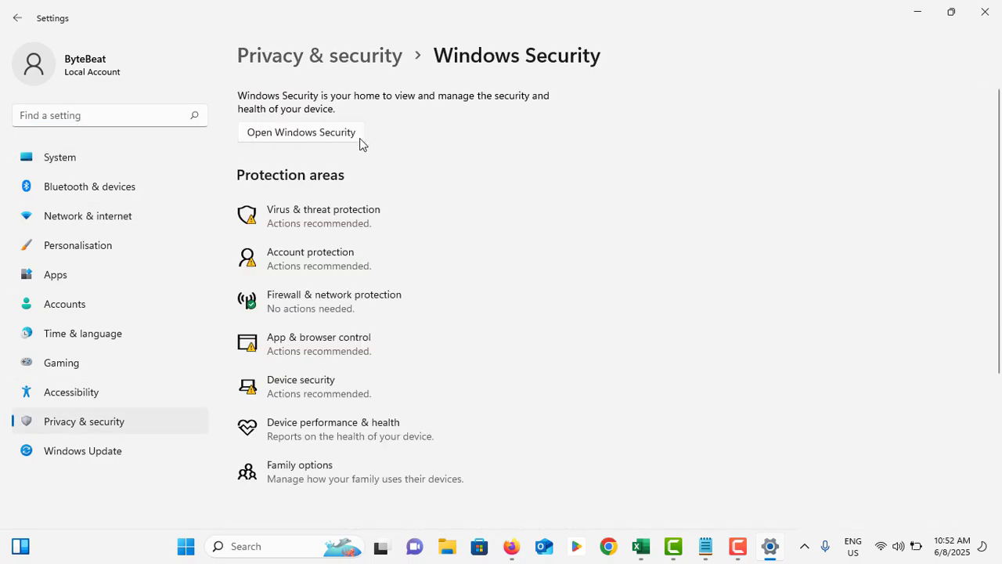
pyautogui.click(312, 217)
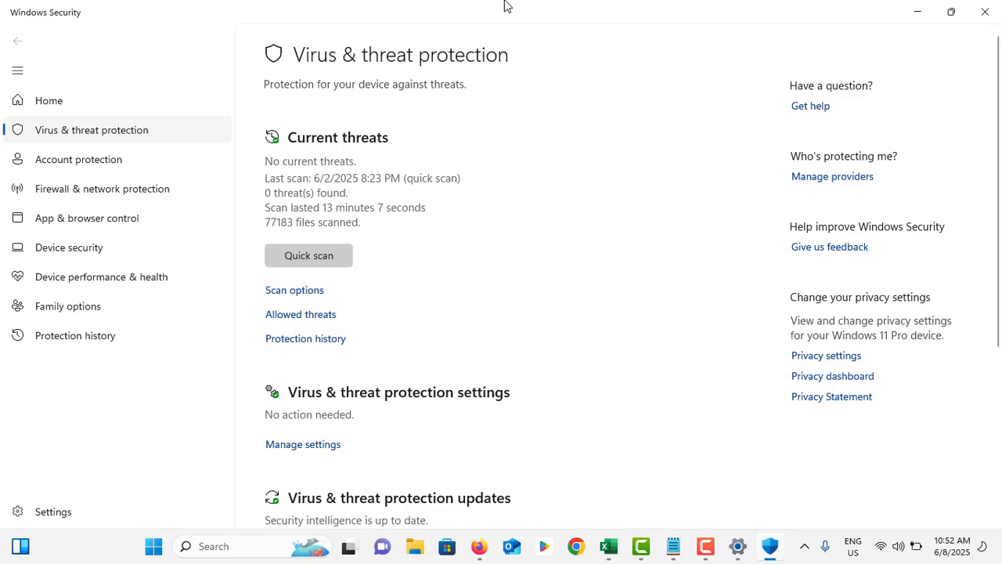
pyautogui.click(985, 12)
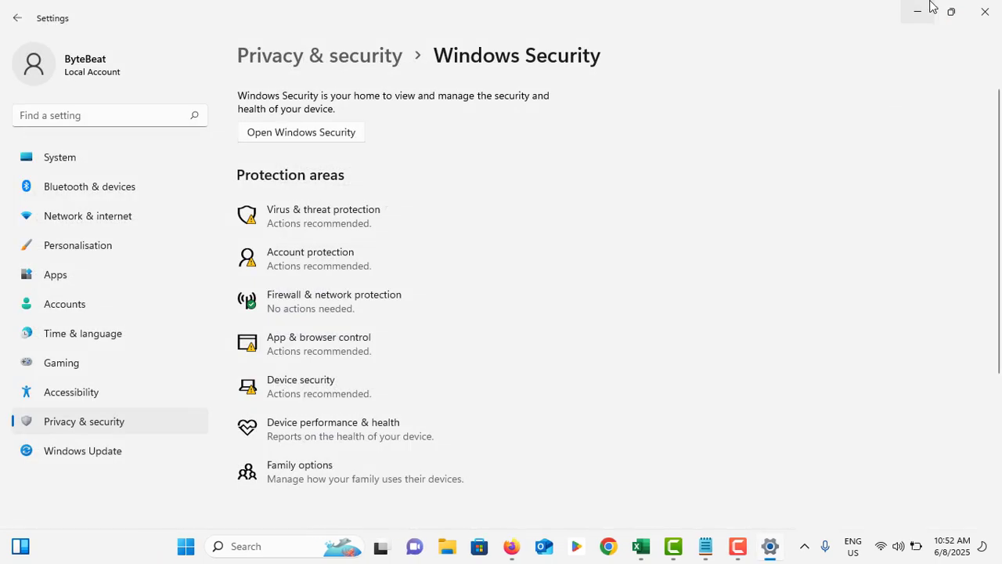
pyautogui.click(984, 12)
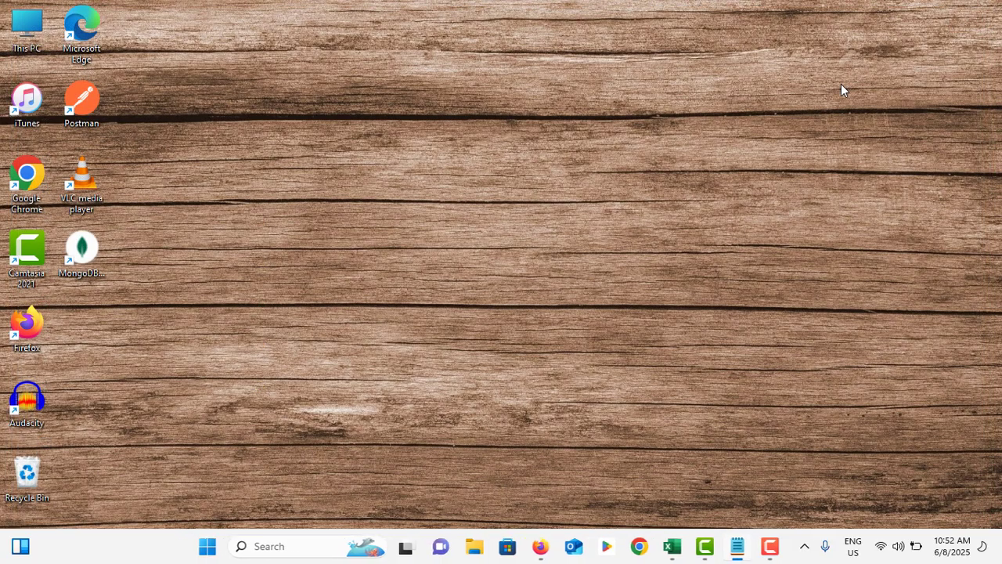
# - Search Windows for "system resto" and try to open System Restore from the results
pyautogui.click(287, 546)
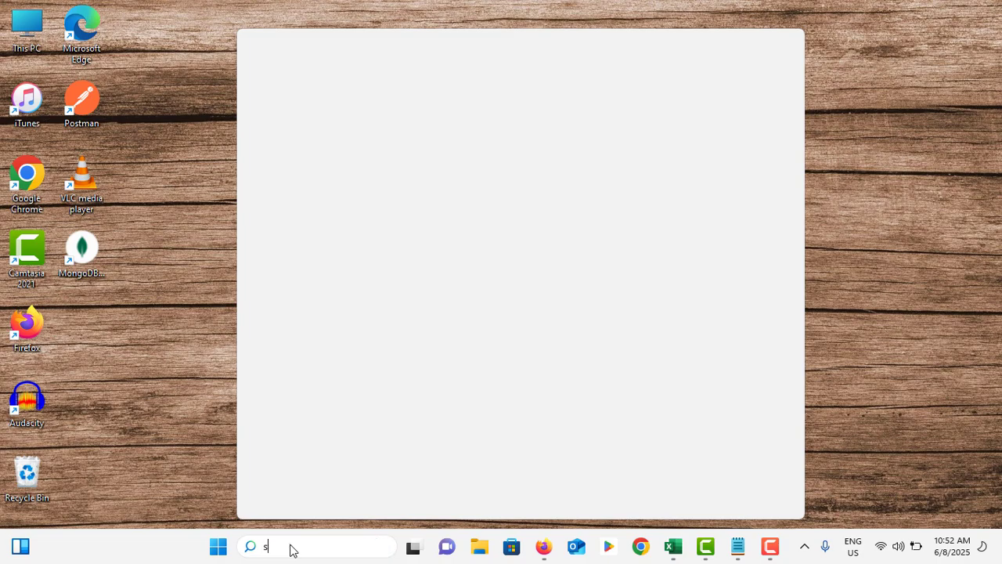
pyautogui.write('system res')
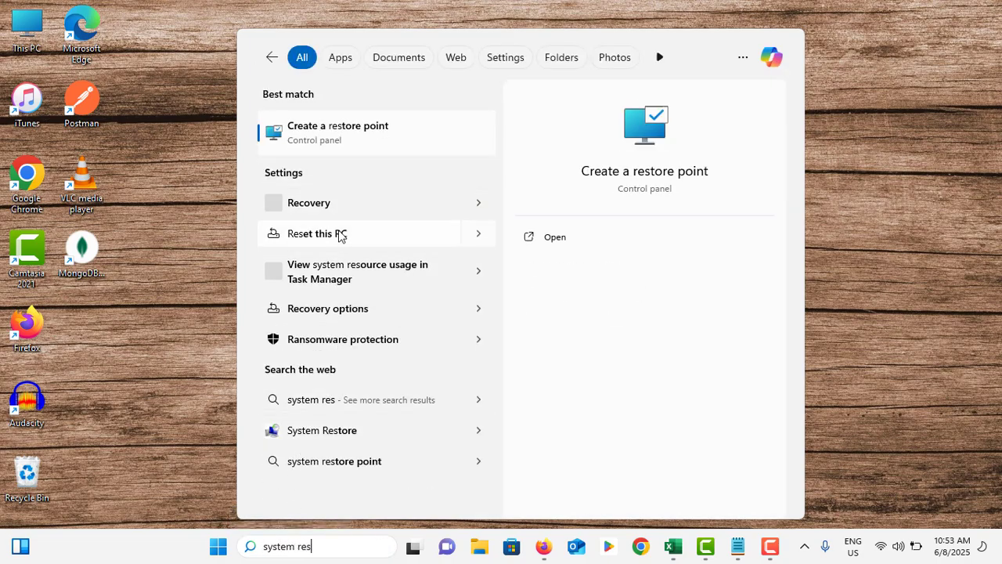
pyautogui.write('to')
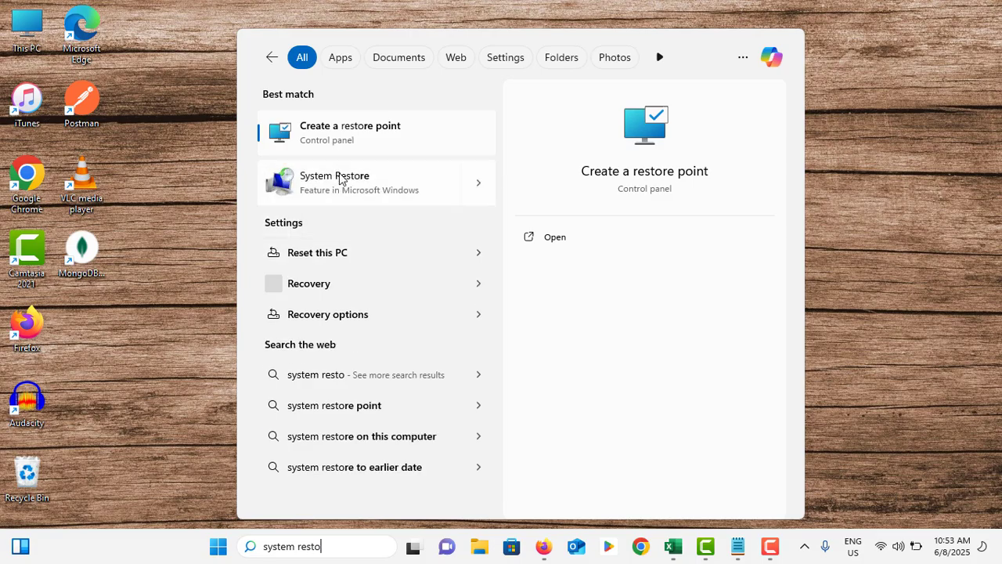
pyautogui.click(339, 185)
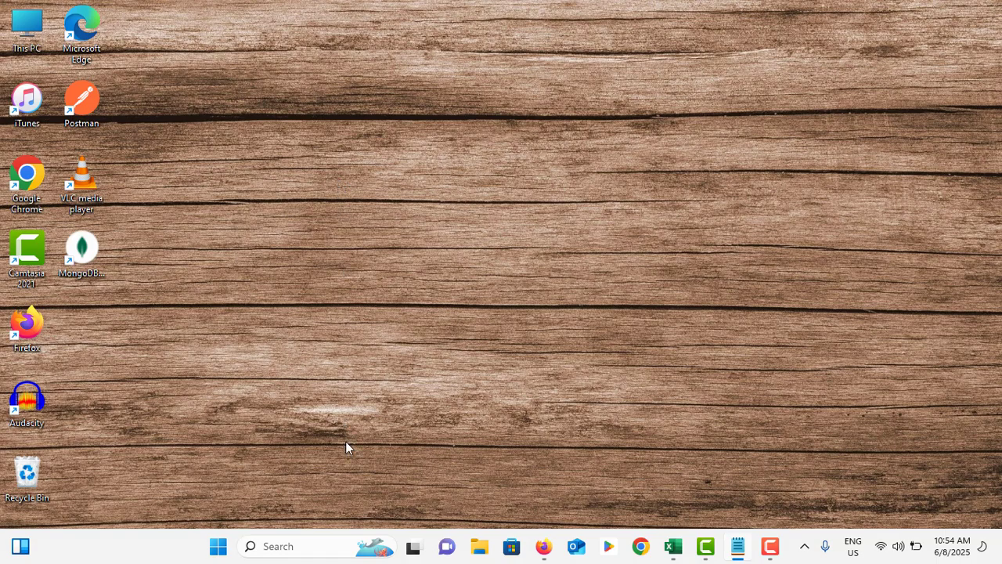
# - Open System Restore from the Recovery tools in Control Panel
pyautogui.click(303, 547)
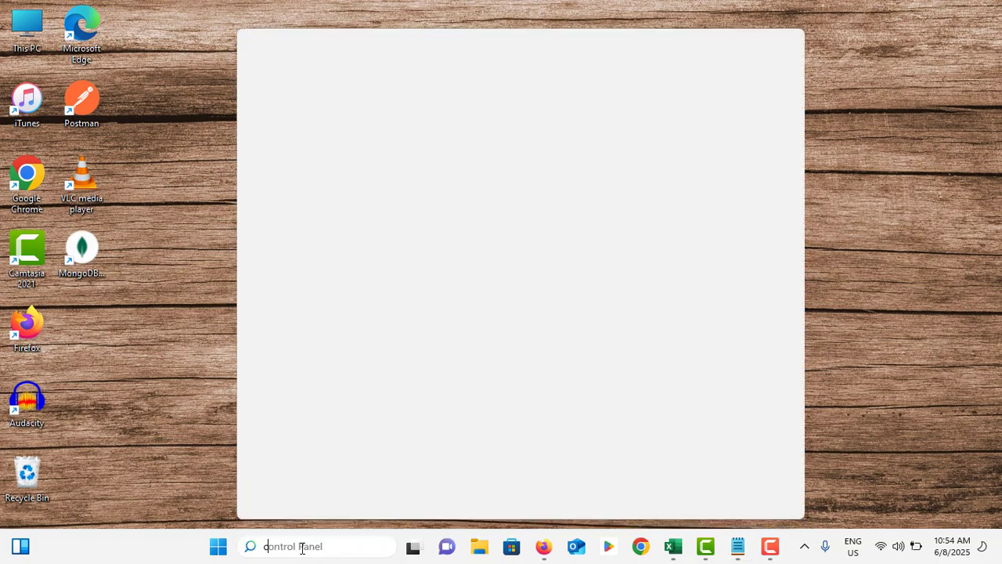
pyautogui.write('cont')
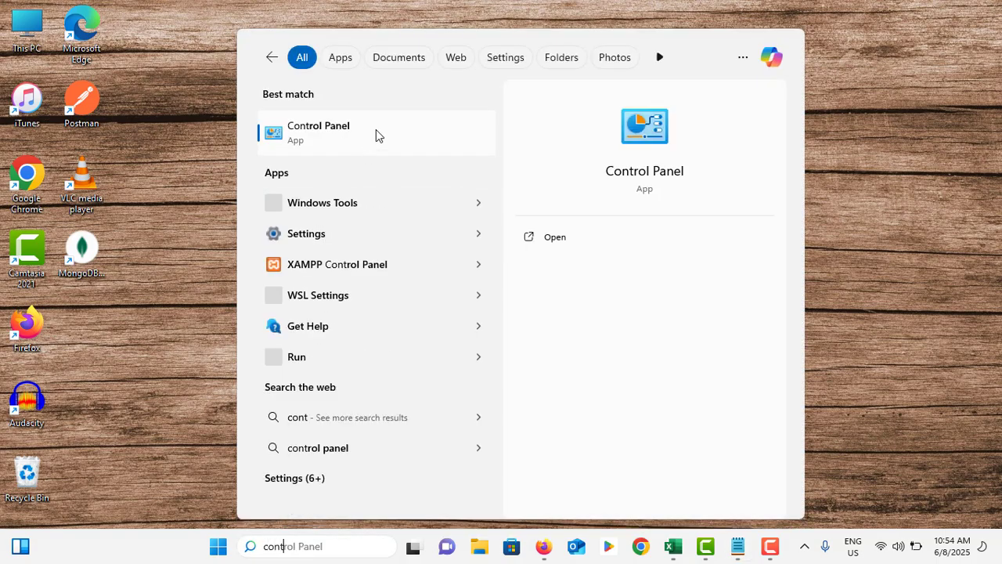
pyautogui.click(376, 135)
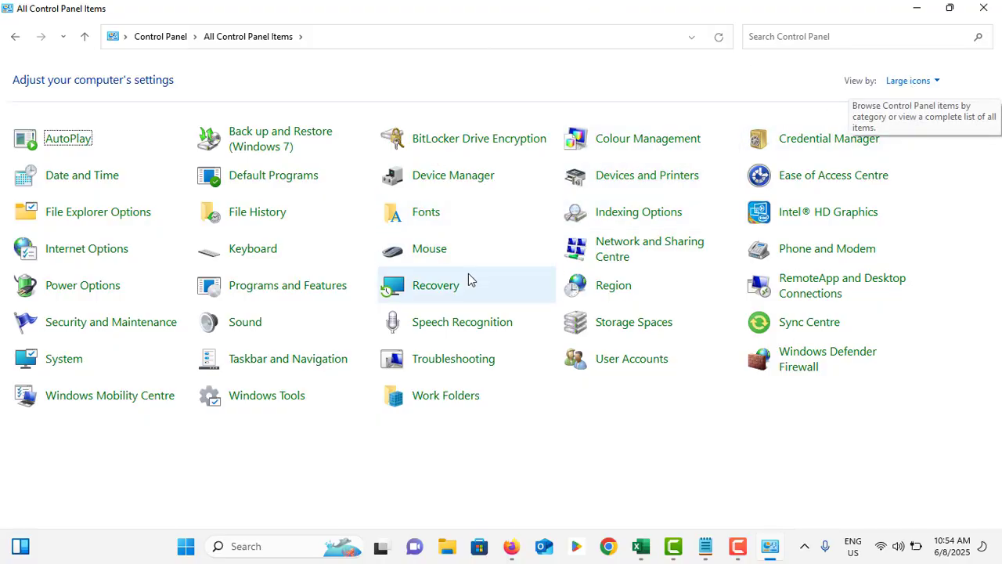
pyautogui.click(431, 288)
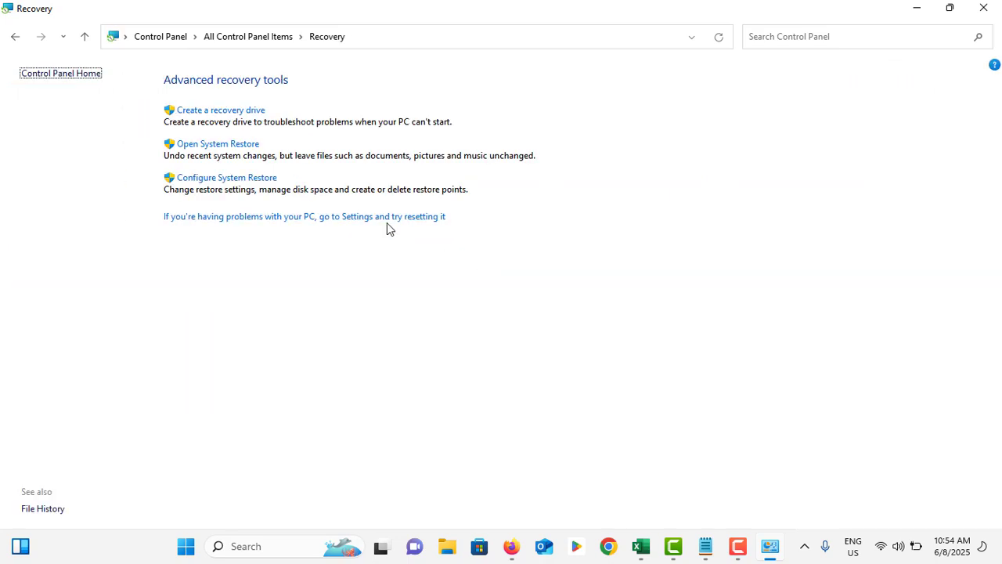
pyautogui.click(227, 146)
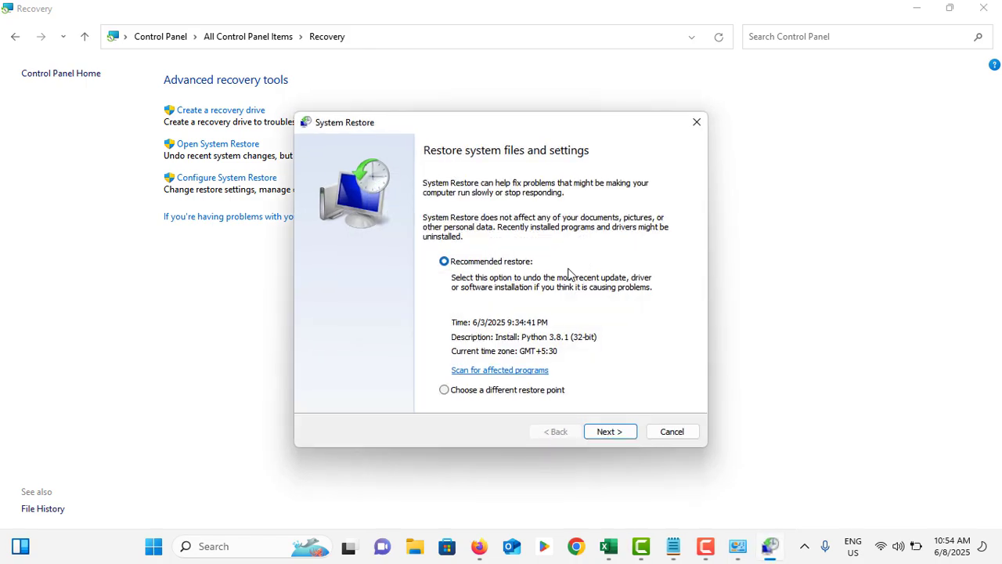
# - Move the System Restore dialog to review its restore options, cancel it without restoring, and close Control Panel
pyautogui.moveTo(505, 125); pyautogui.dragTo(431, 46)
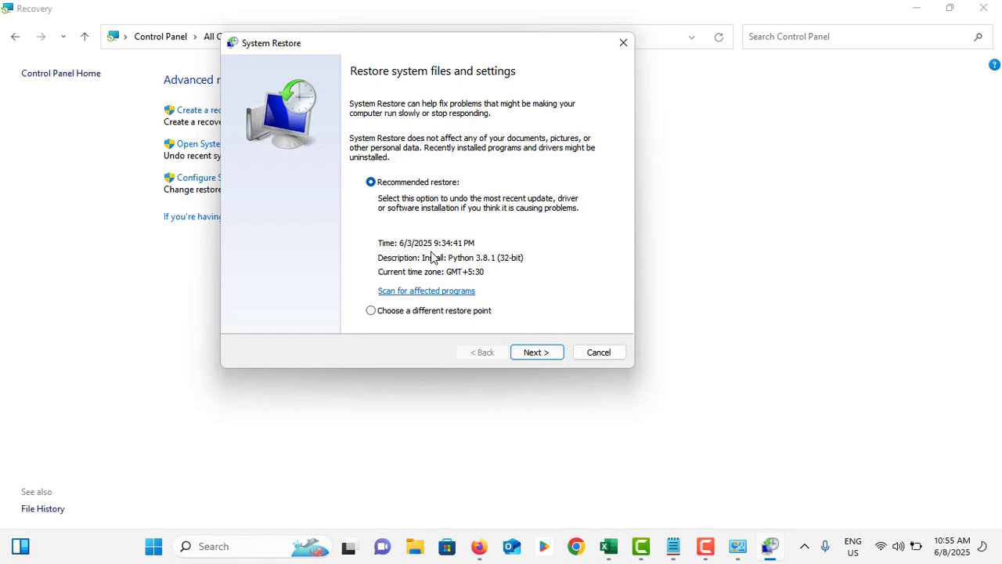
pyautogui.click(592, 354)
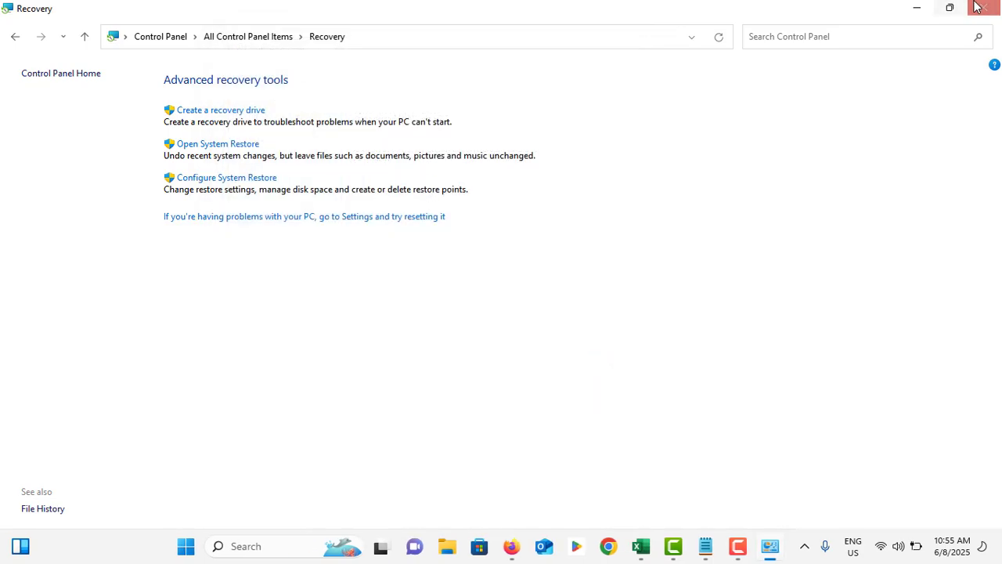
pyautogui.click(983, 7)
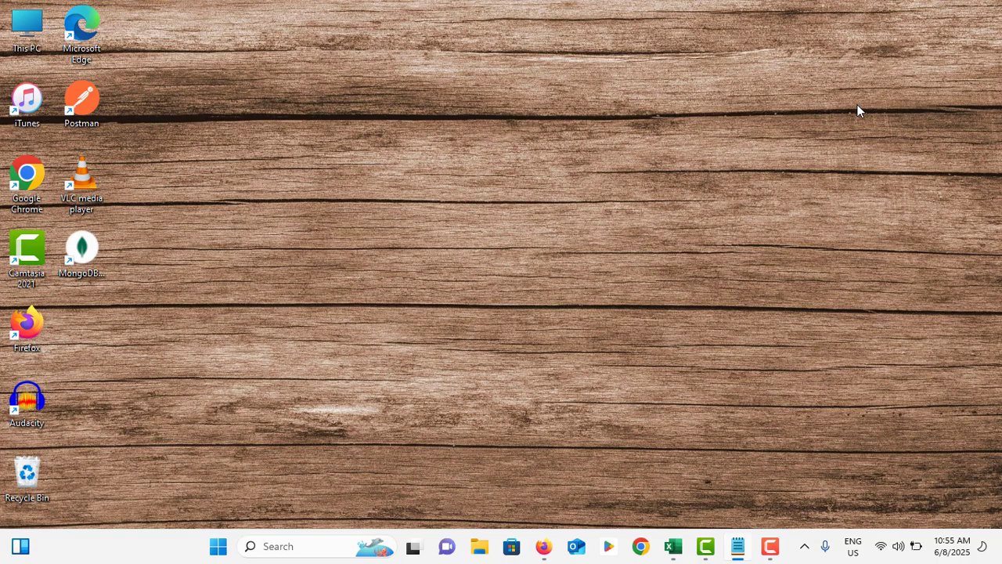
# - Open the Recovery page of the System settings to view the Reset this PC option, and close Settings without resetting
pyautogui.click(218, 545)
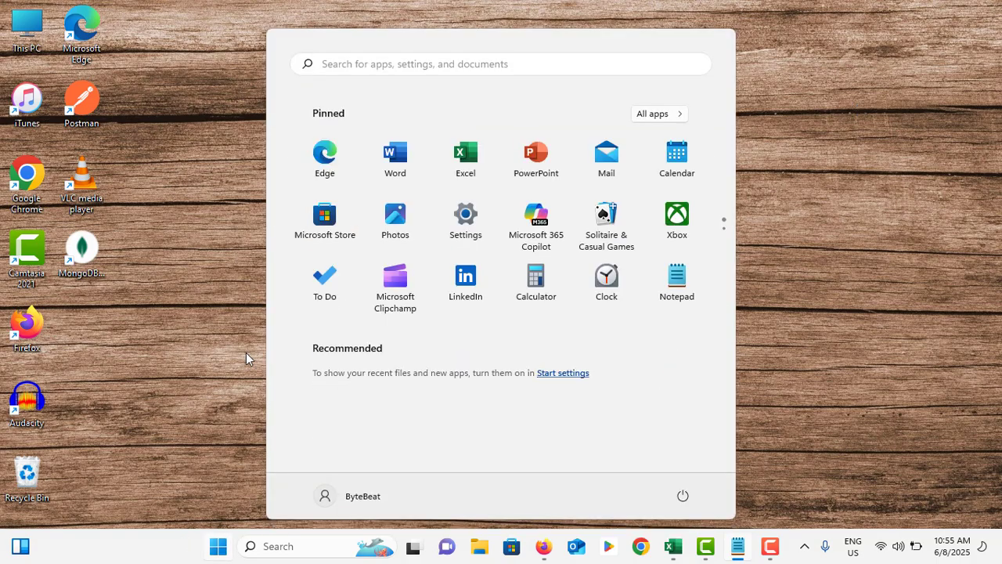
pyautogui.click(465, 215)
pyautogui.scroll(-5, 456, 227)
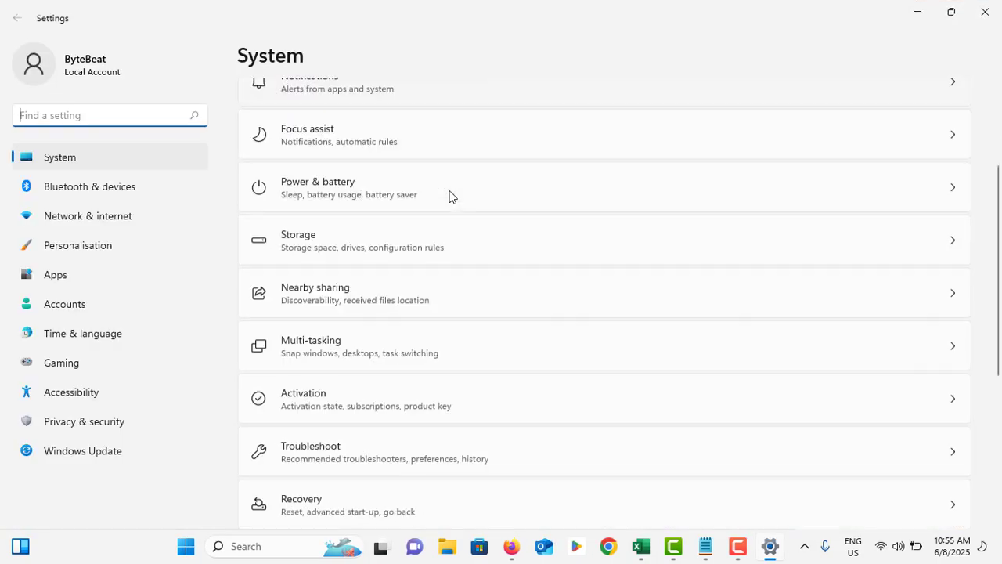
pyautogui.click(340, 306)
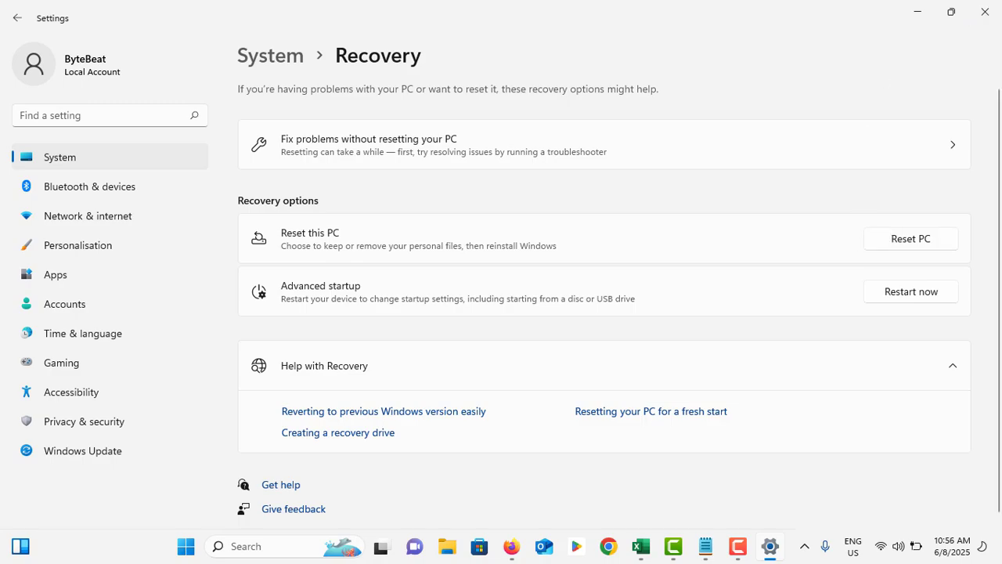
pyautogui.click(985, 12)
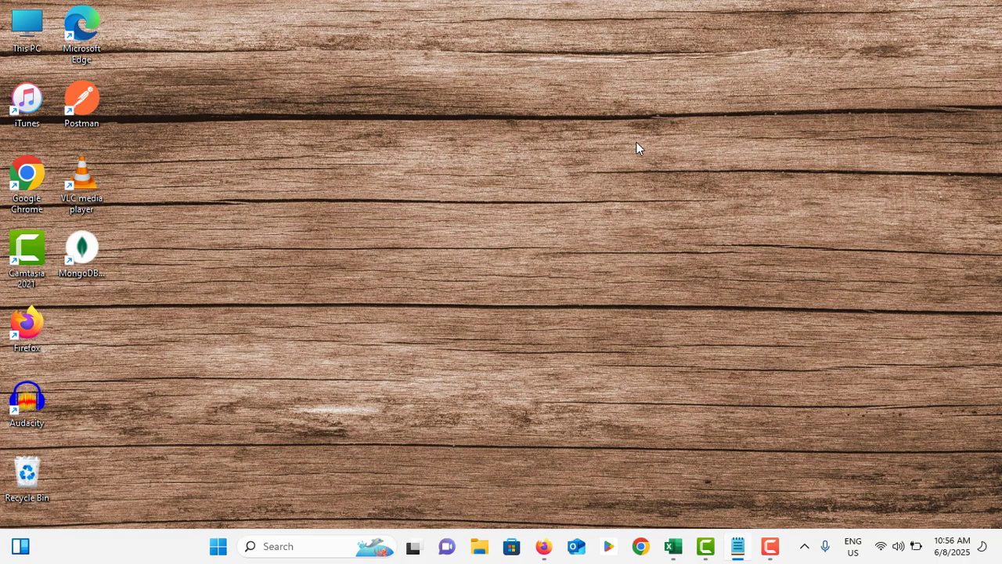